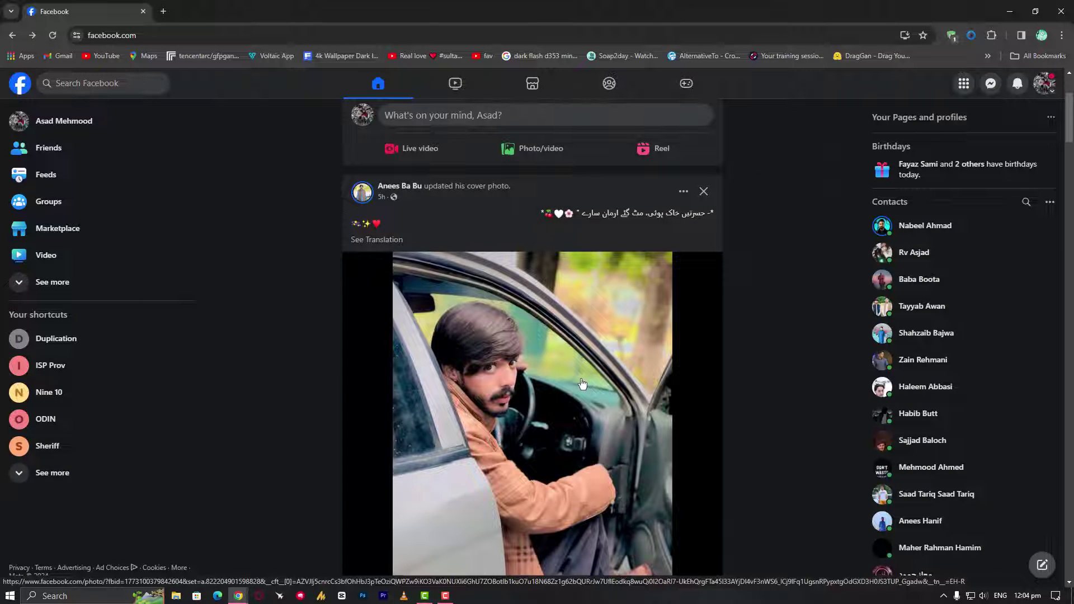
pyautogui.scroll(-3, 579, 383)
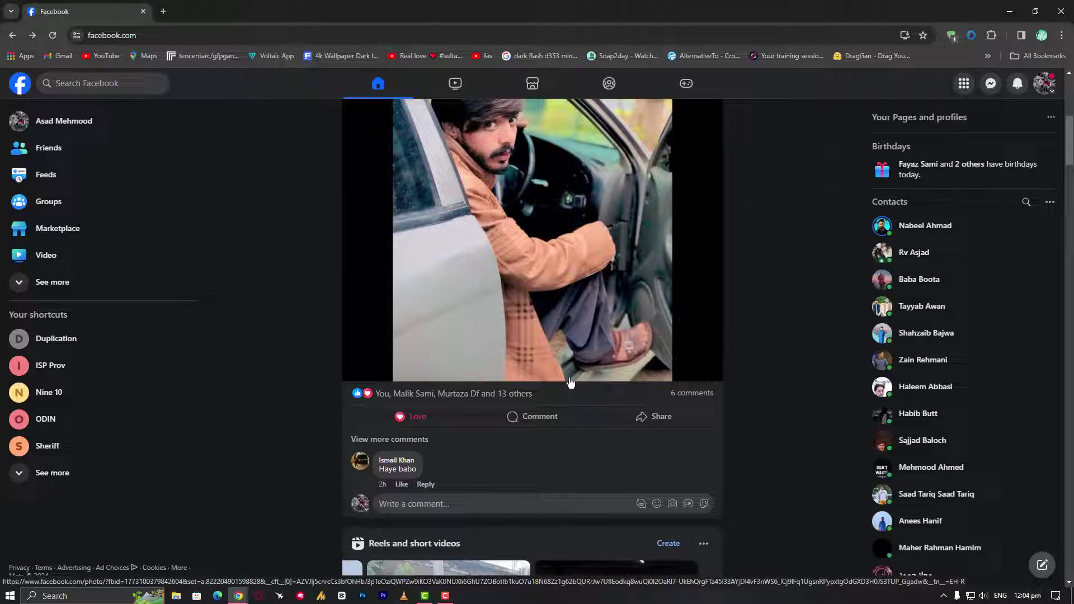
pyautogui.scroll(-1, 570, 383)
pyautogui.scroll(-1, 569, 383)
pyautogui.scroll(-2, 572, 377)
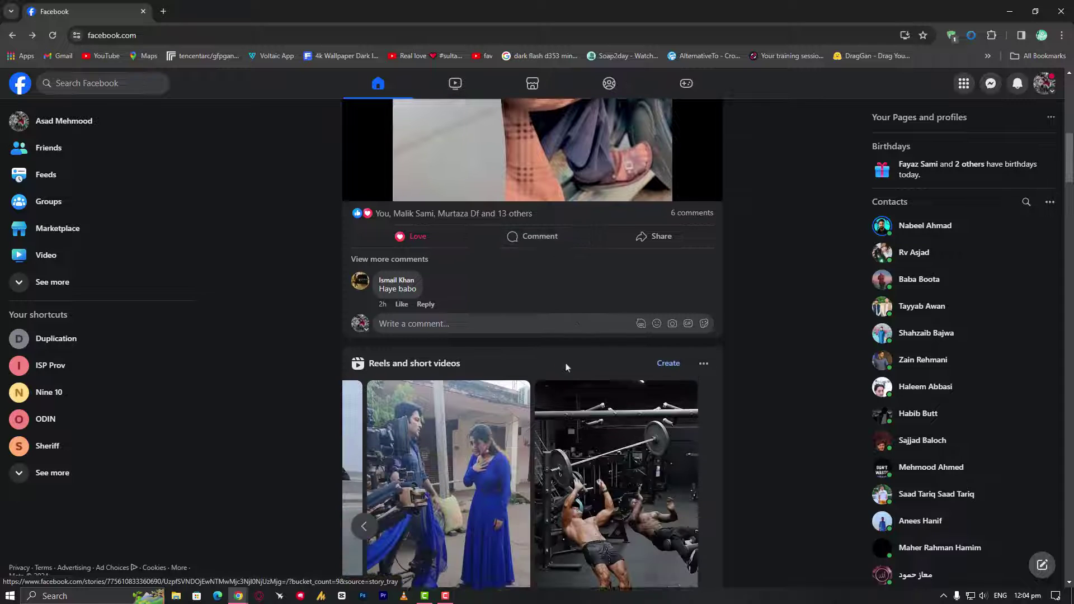
pyautogui.scroll(-1, 579, 369)
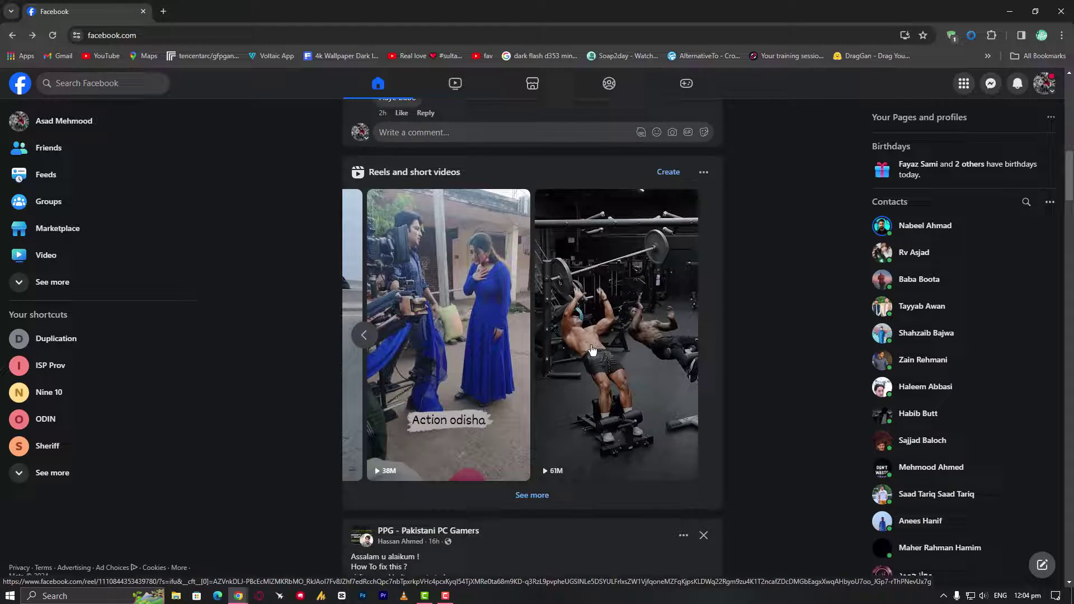
pyautogui.scroll(-3, 582, 352)
pyautogui.scroll(-2, 590, 323)
# Review the GTX 1060 6GB Afterburner settings: power limit 100, temp limit 83, fan 49.
pyautogui.click(590, 324)
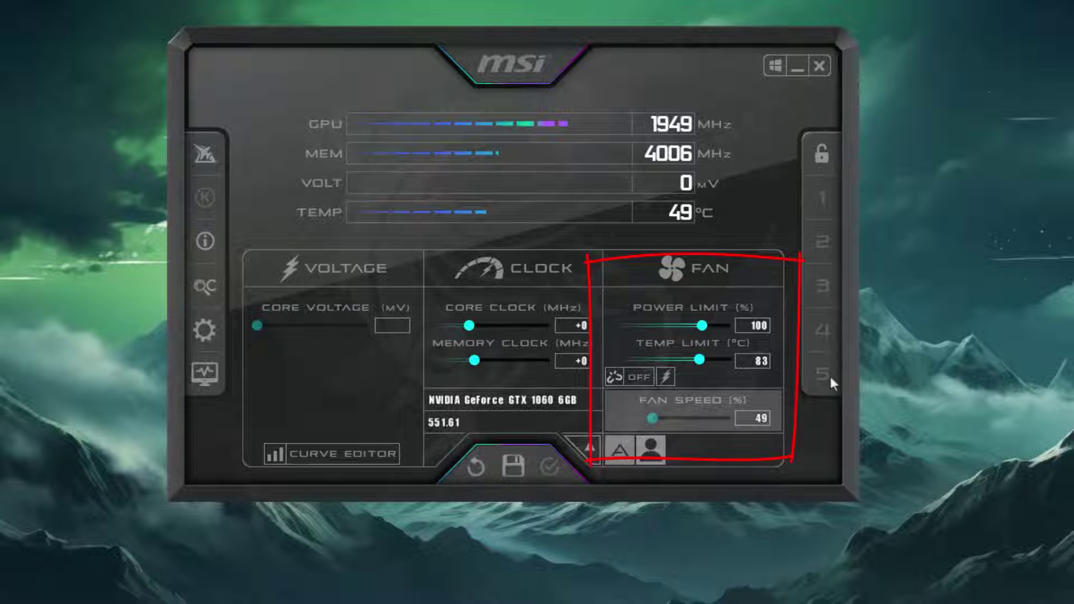
# Give the temperature limit priority in Afterburner, apply the change, and close Afterburner.
pyautogui.click(671, 373)
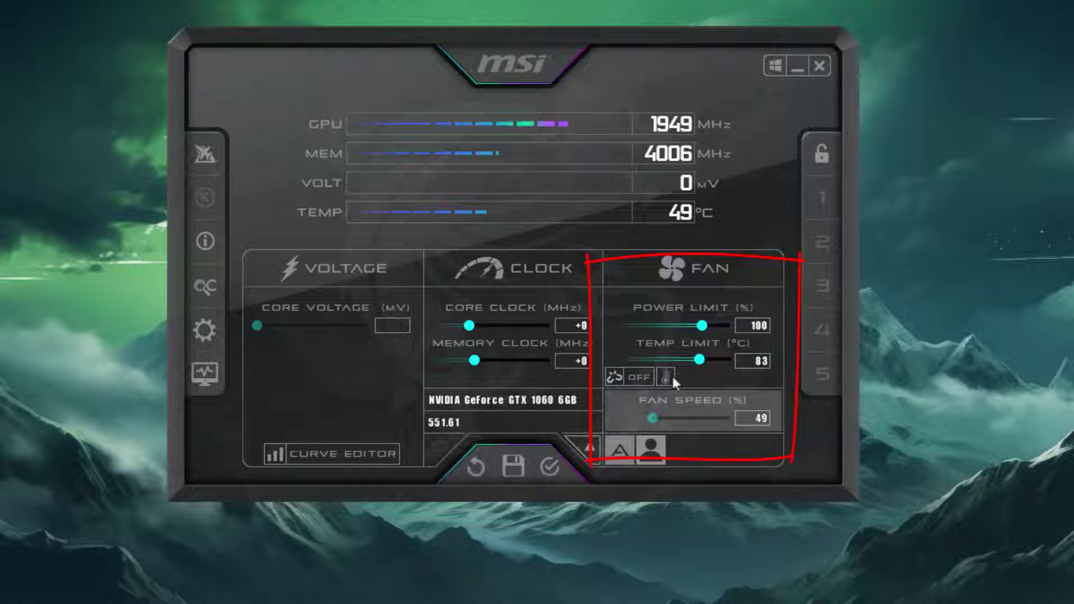
pyautogui.click(549, 468)
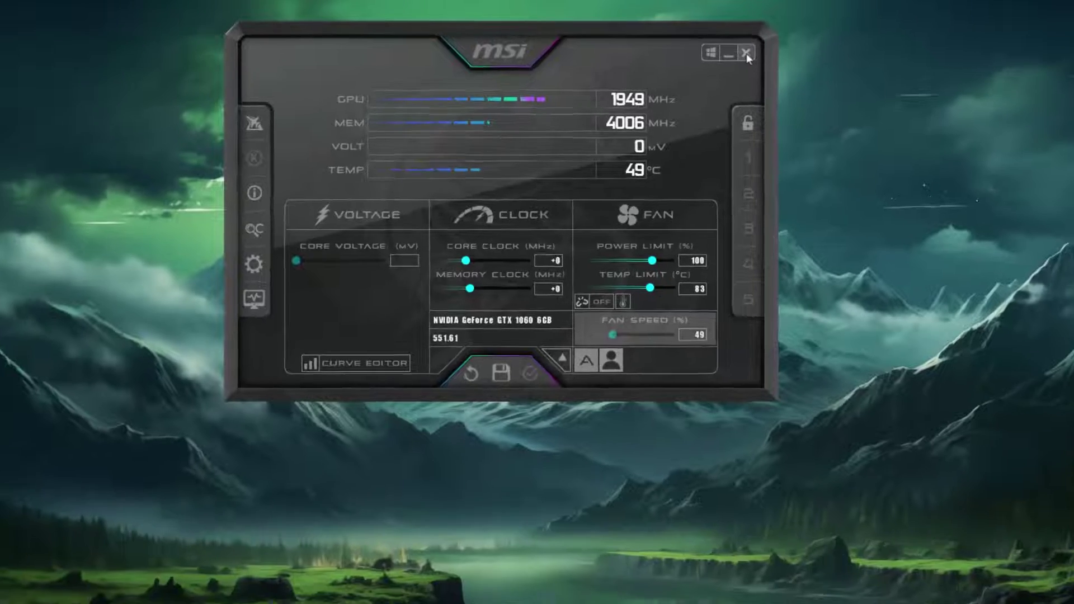
pyautogui.click(746, 53)
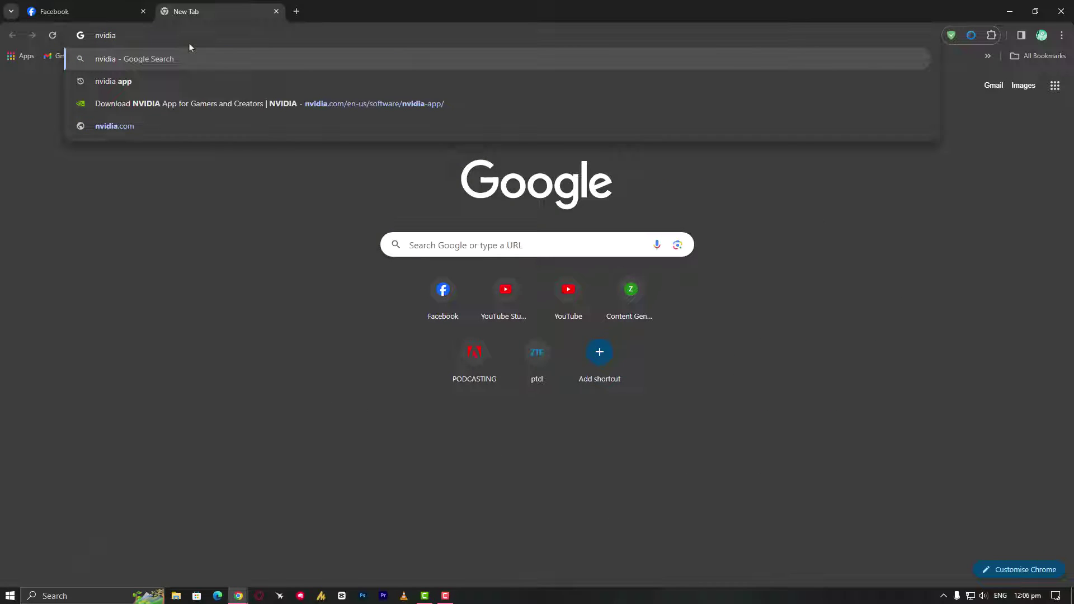
pyautogui.write('drivers')
# Search Google for 'nvidia drivers' and open the NVIDIA Driver Downloads result.
pyautogui.press('Return')
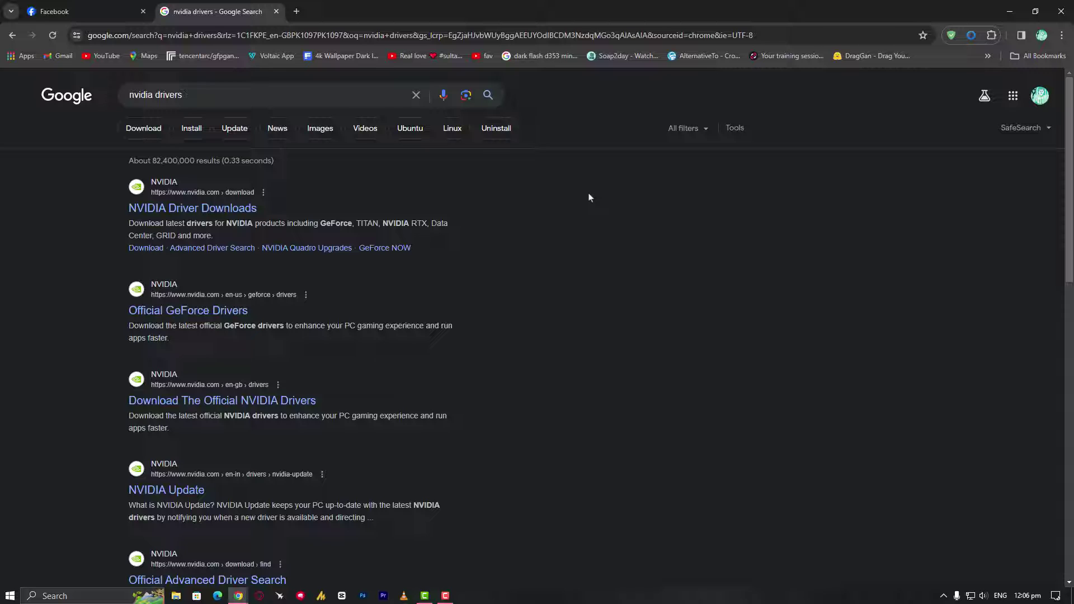
pyautogui.click(223, 216)
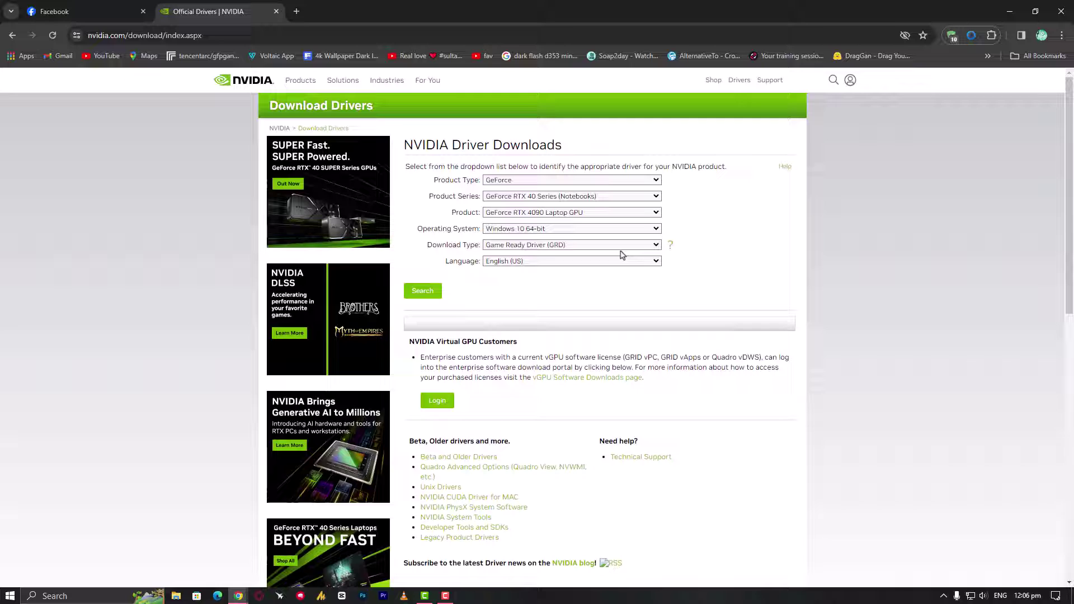
# Search Google for 'nvidia app' and download the NVIDIA App beta installer.
pyautogui.click(296, 15)
pyautogui.write('nvid')
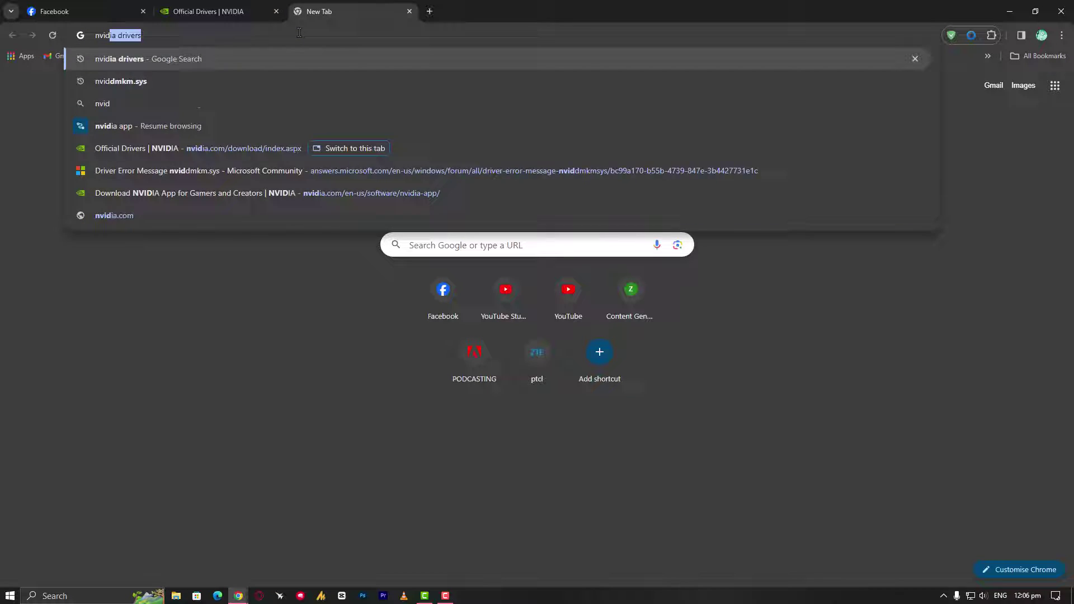
pyautogui.write('ia app')
pyautogui.press('Return')
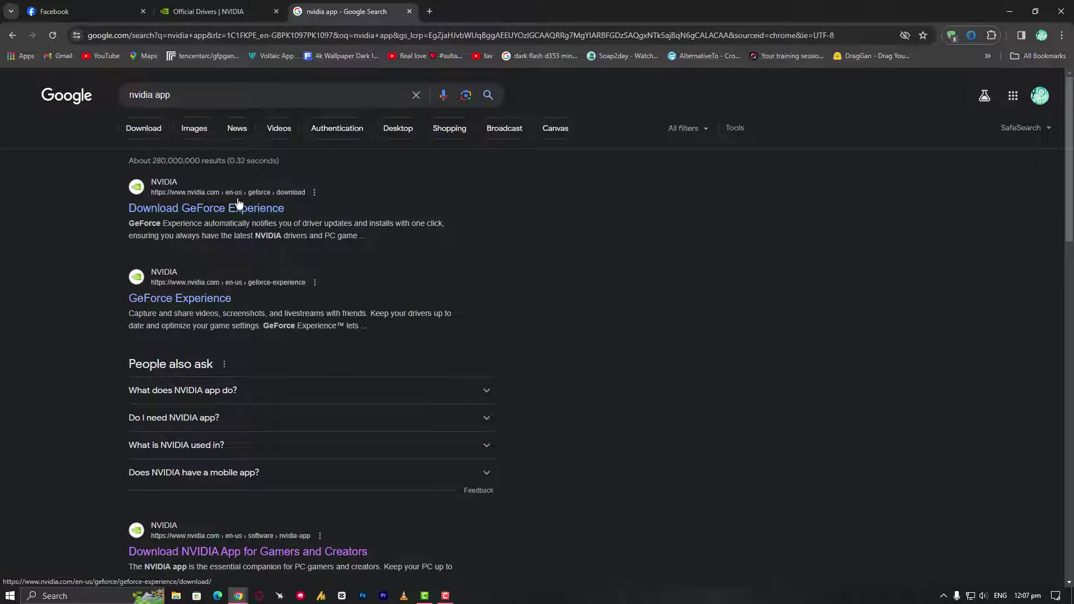
pyautogui.click(232, 551)
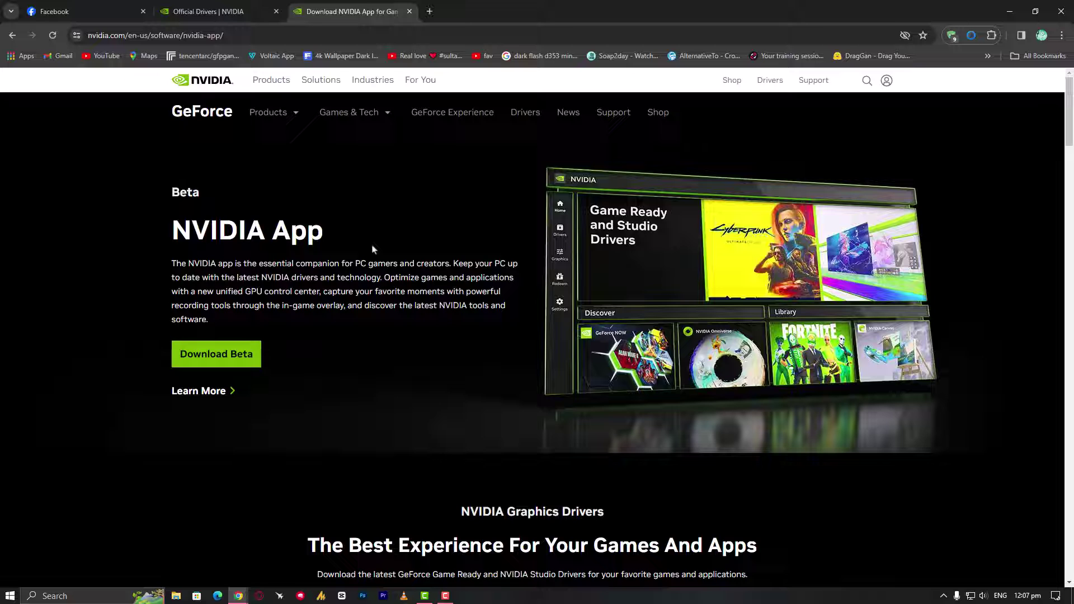
pyautogui.click(228, 356)
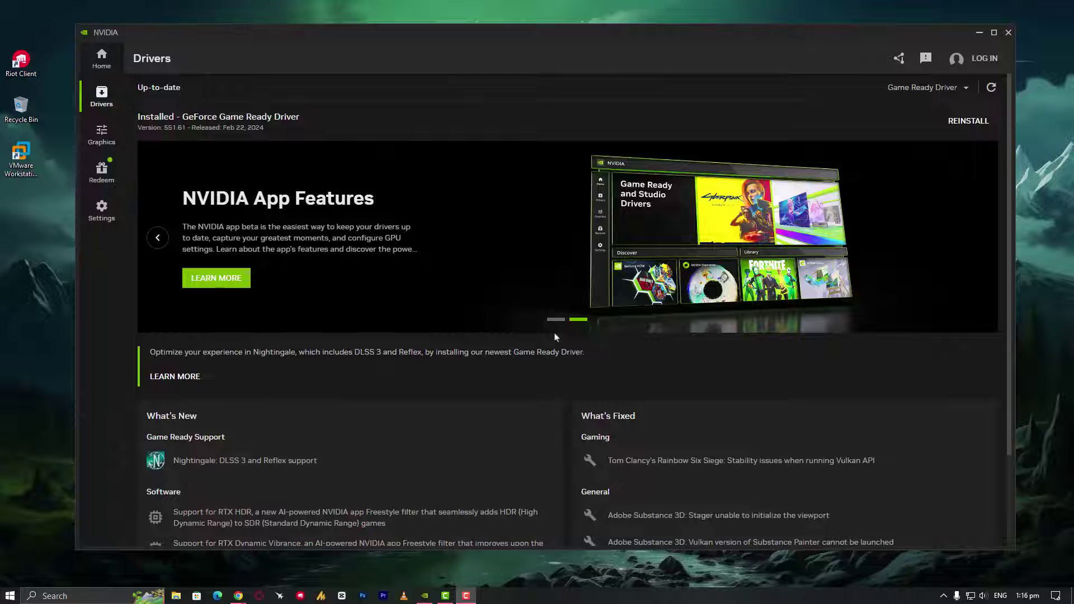
# Refresh the Game Ready driver check on the NVIDIA App Drivers page, confirming 551.61 is current.
pyautogui.moveTo(124, 32); pyautogui.dragTo(122, 30)
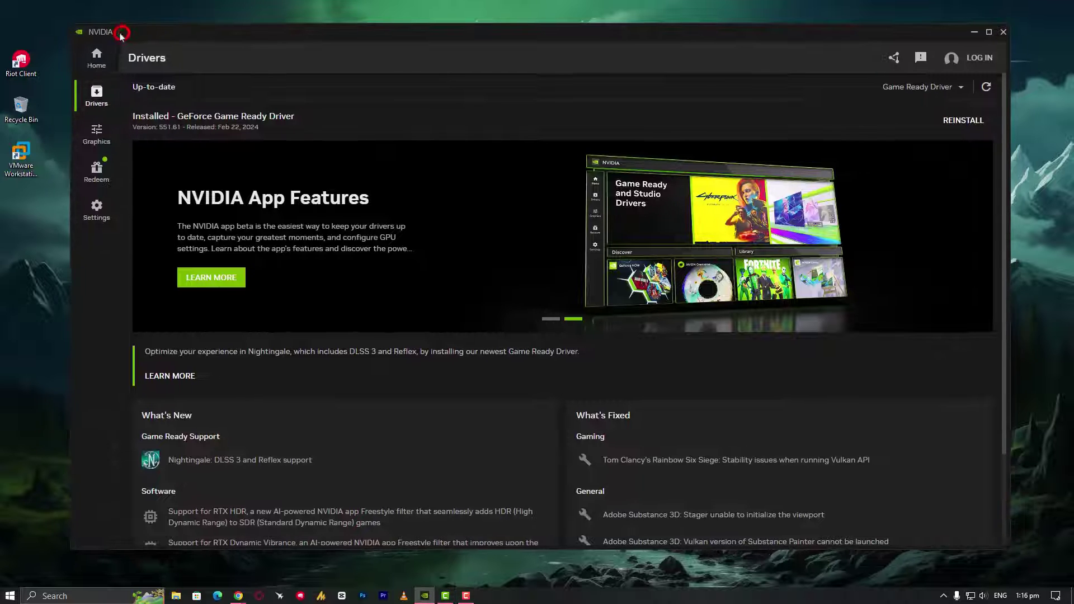
pyautogui.click(97, 97)
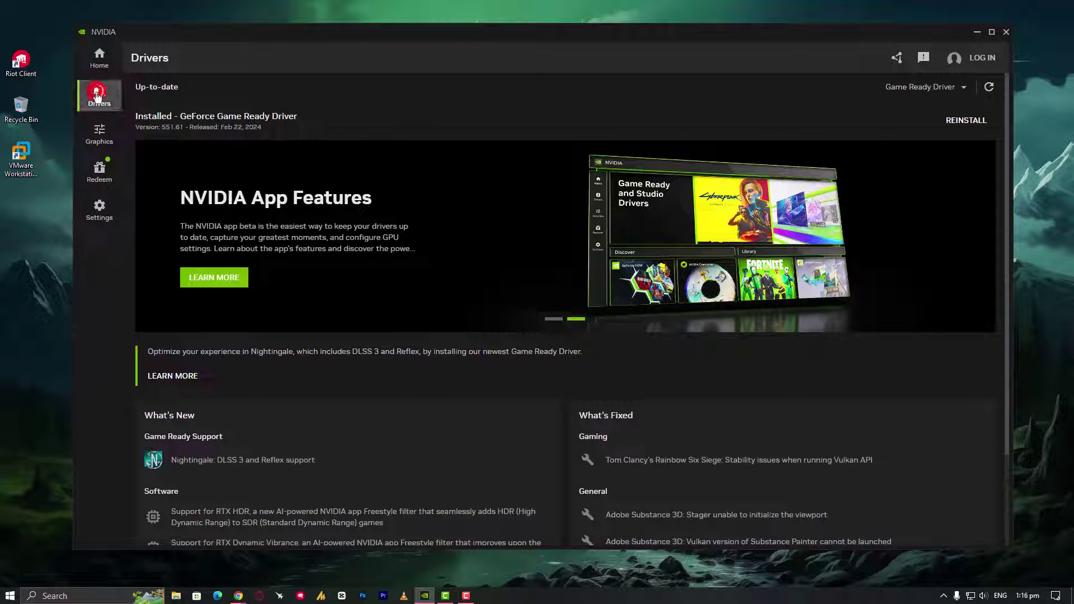
pyautogui.click(961, 87)
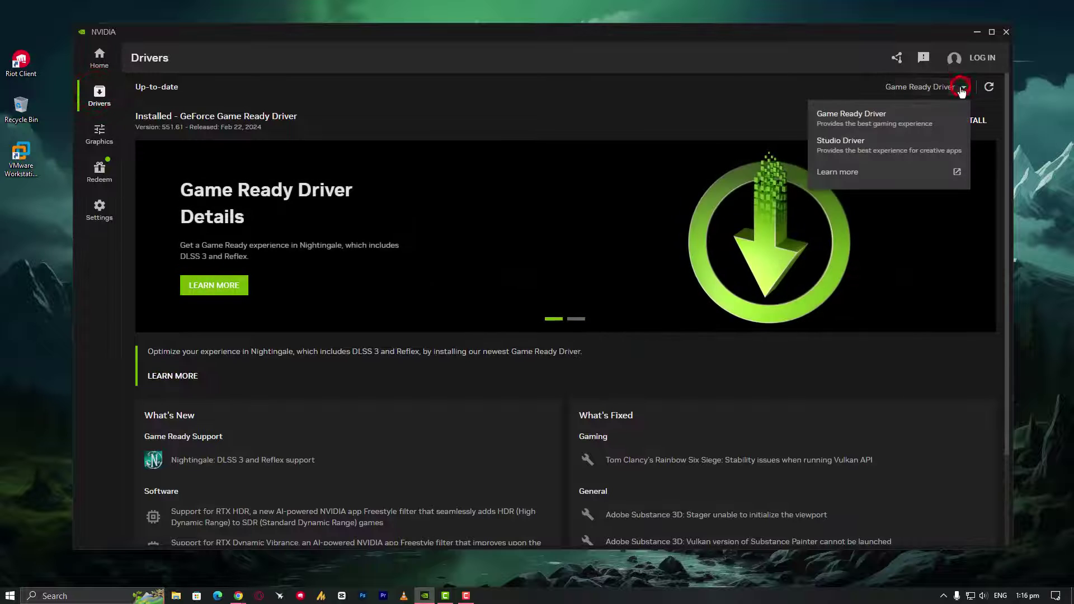
pyautogui.click(873, 122)
pyautogui.click(987, 87)
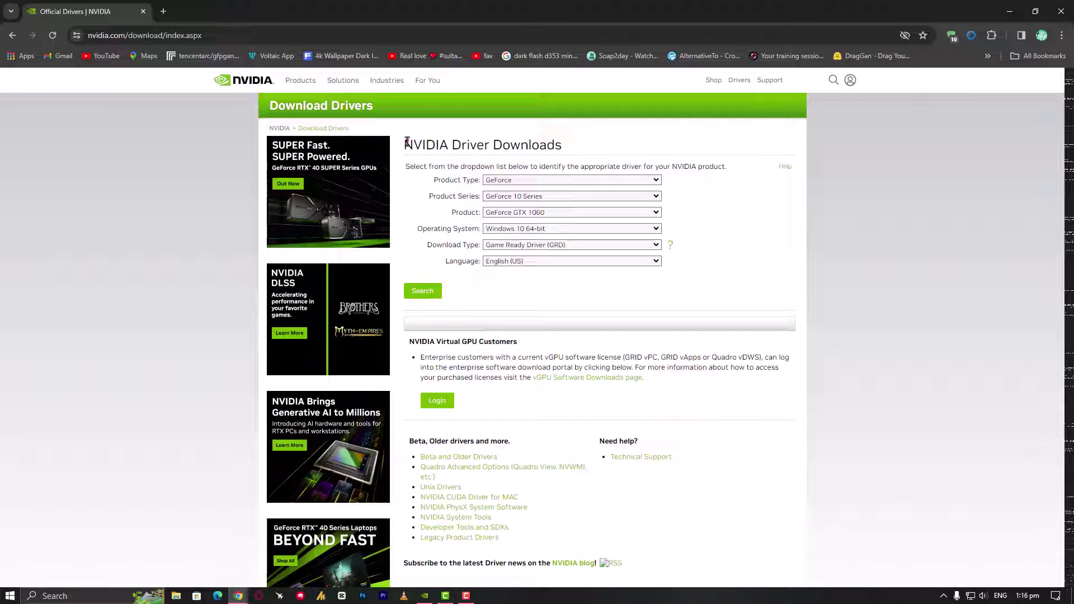
# Fill the driver form with GeForce, GeForce 10 Series, GTX 1060 and Windows 10 64-bit.
pyautogui.click(520, 180)
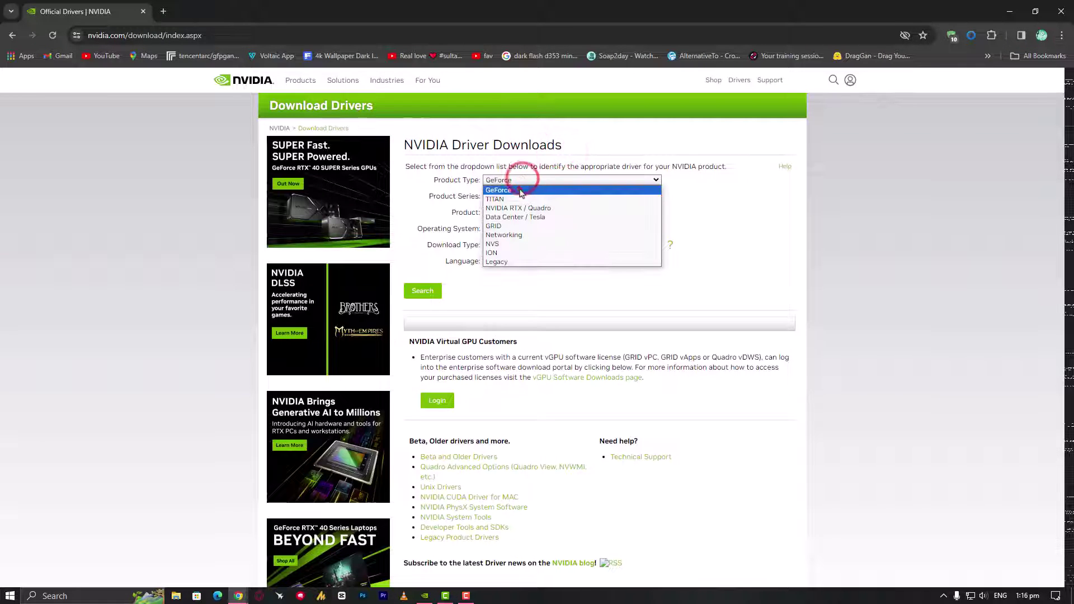
pyautogui.click(521, 190)
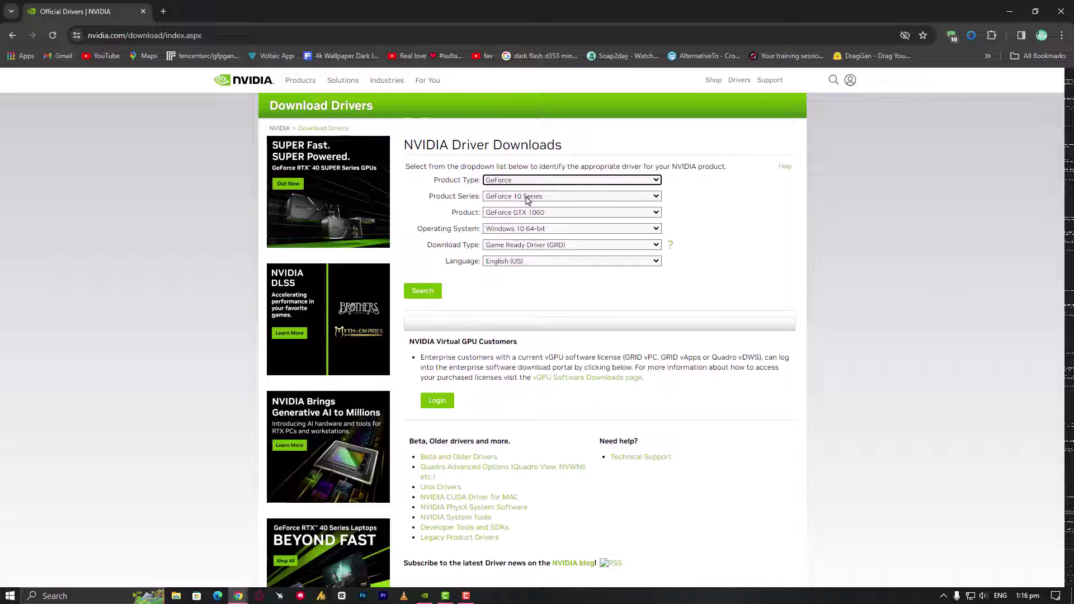
pyautogui.click(527, 197)
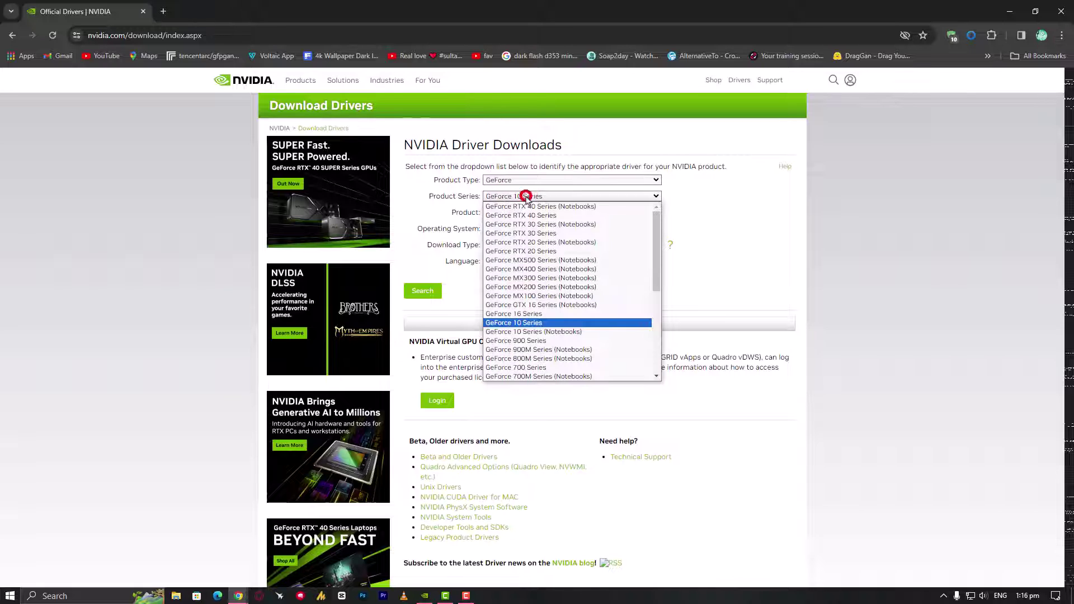
pyautogui.click(547, 322)
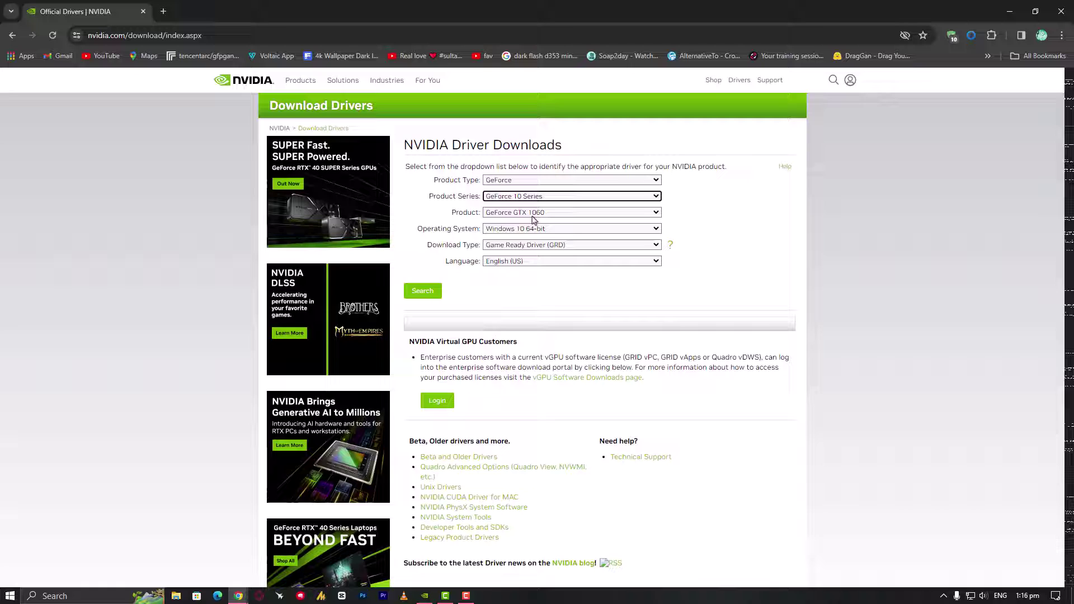
pyautogui.click(538, 213)
pyautogui.click(543, 229)
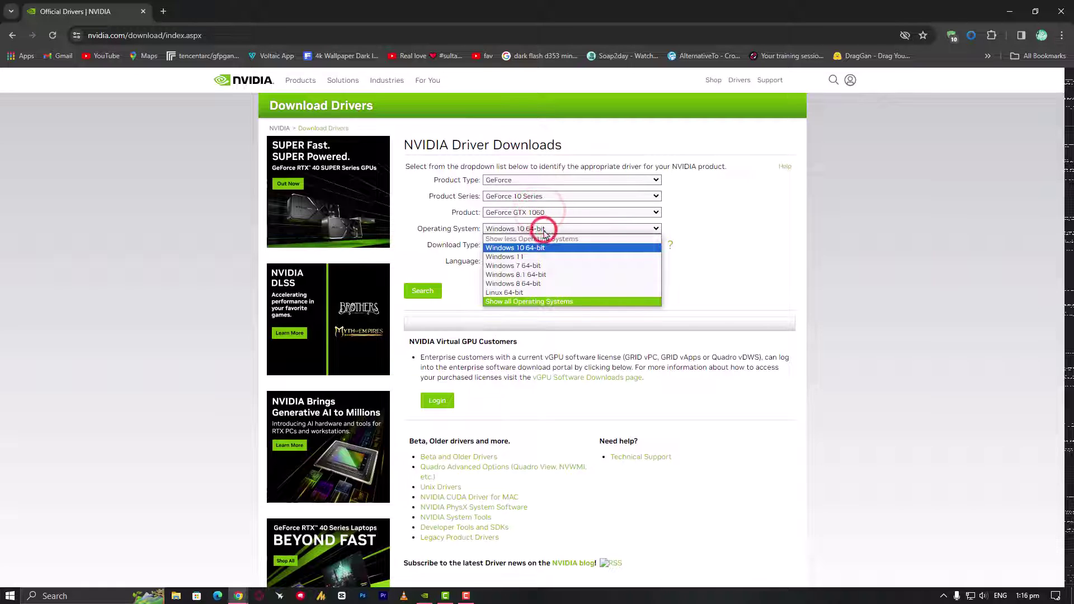
pyautogui.click(545, 247)
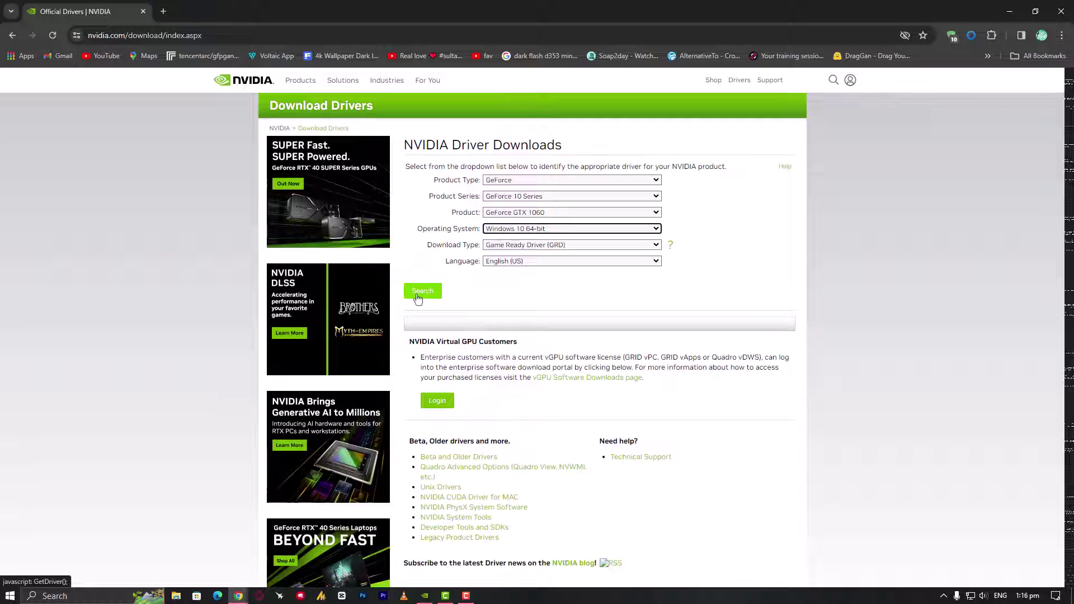
pyautogui.scroll(-1, 418, 300)
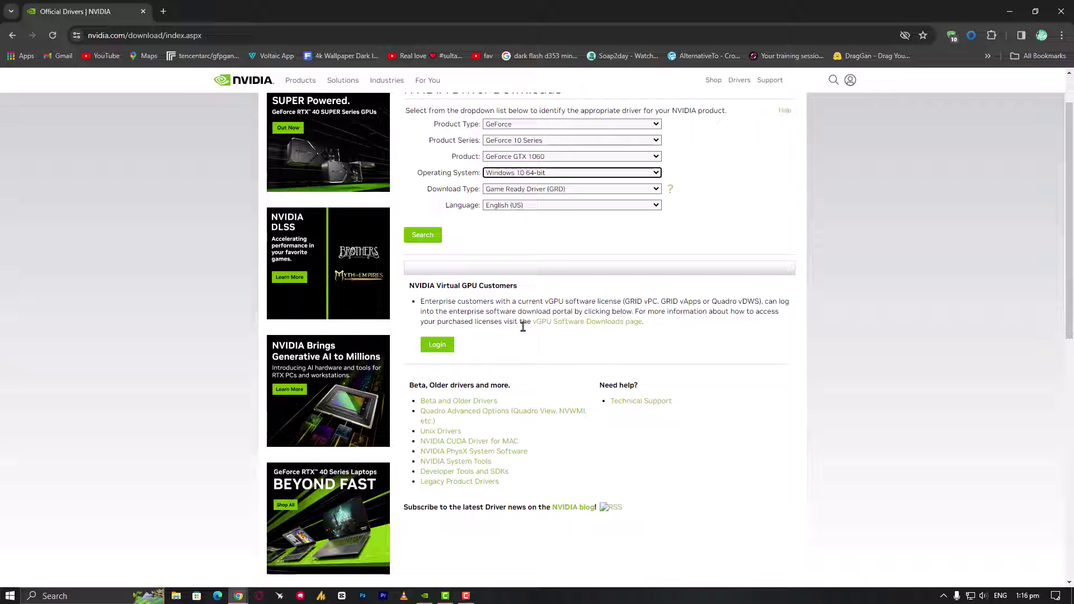
pyautogui.scroll(1, 534, 343)
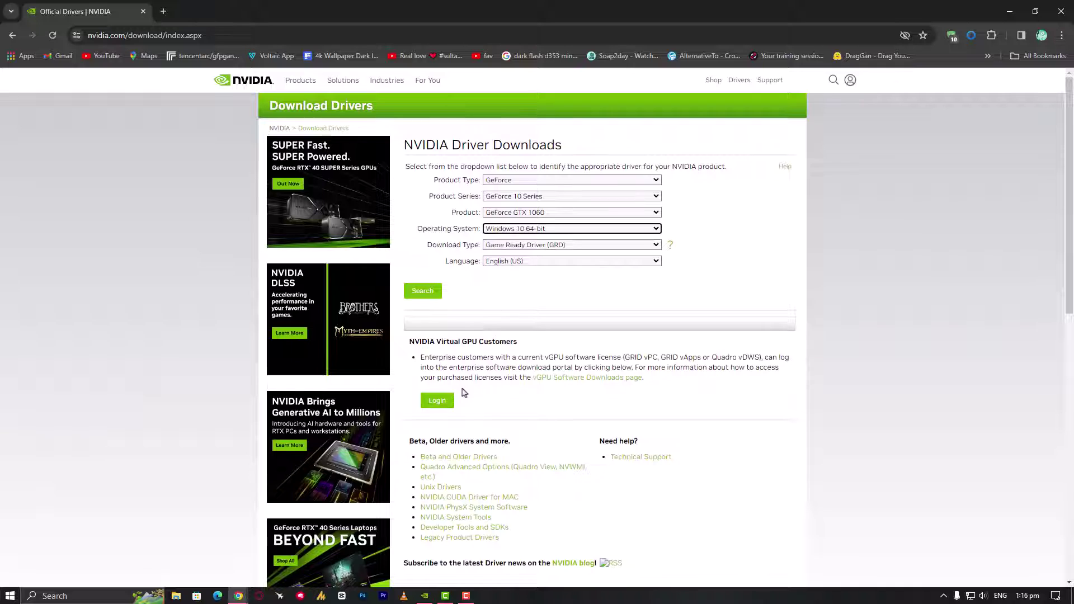
pyautogui.scroll(-1, 462, 393)
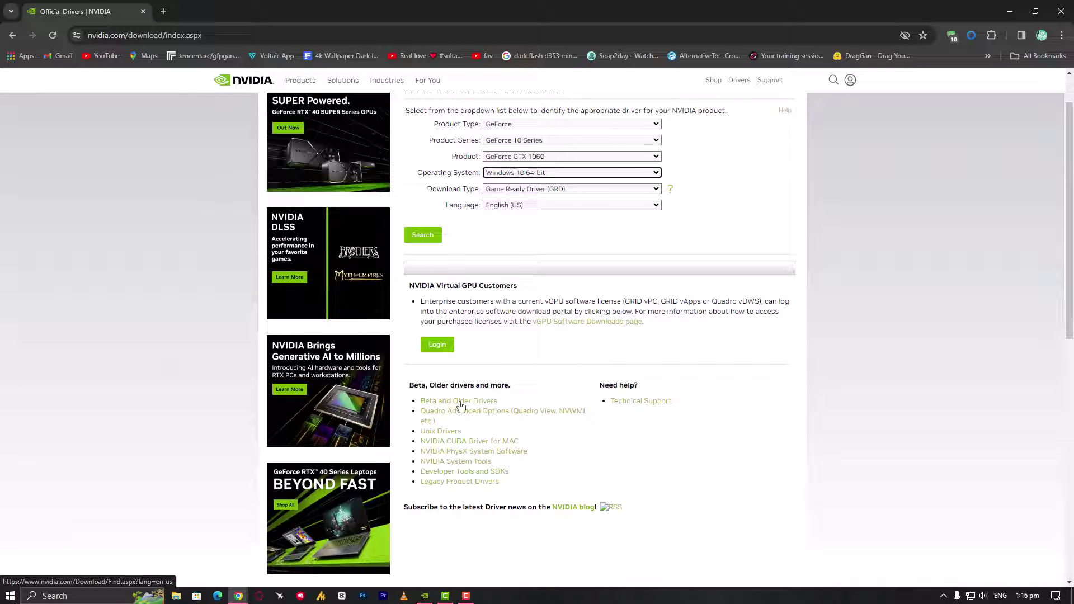
# Search older GTX 1060 drivers with the Standard driver type, showing 472.84 at the top.
pyautogui.click(460, 402)
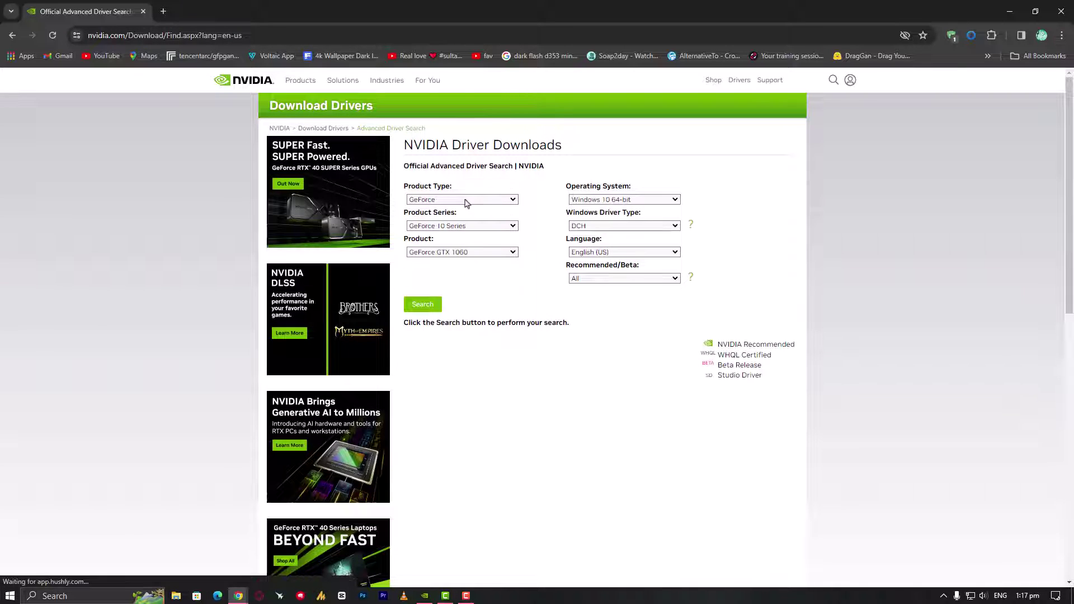
pyautogui.click(466, 202)
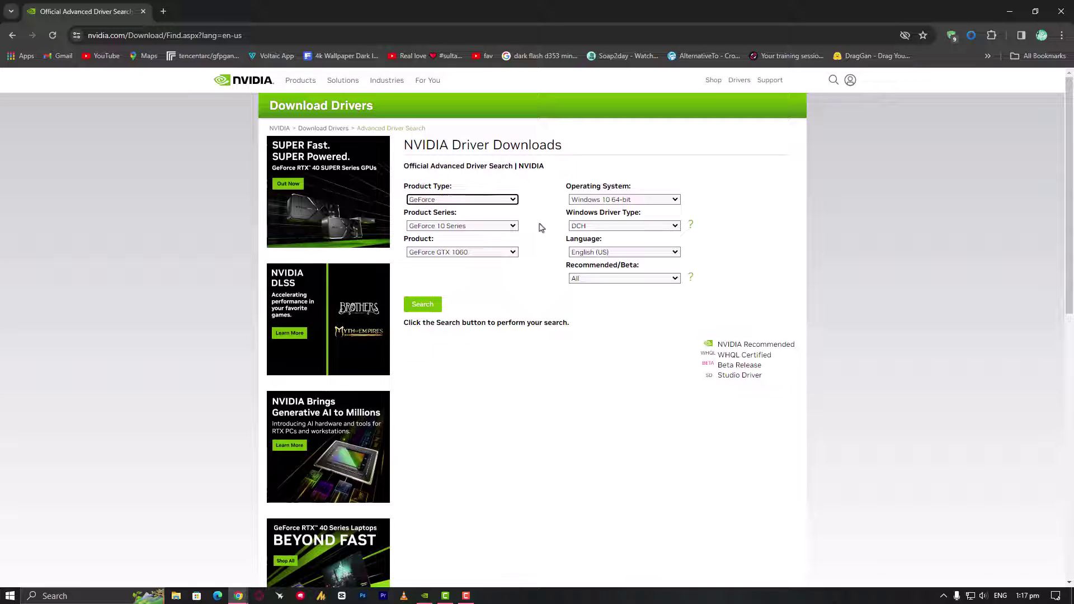
pyautogui.click(643, 227)
pyautogui.click(638, 244)
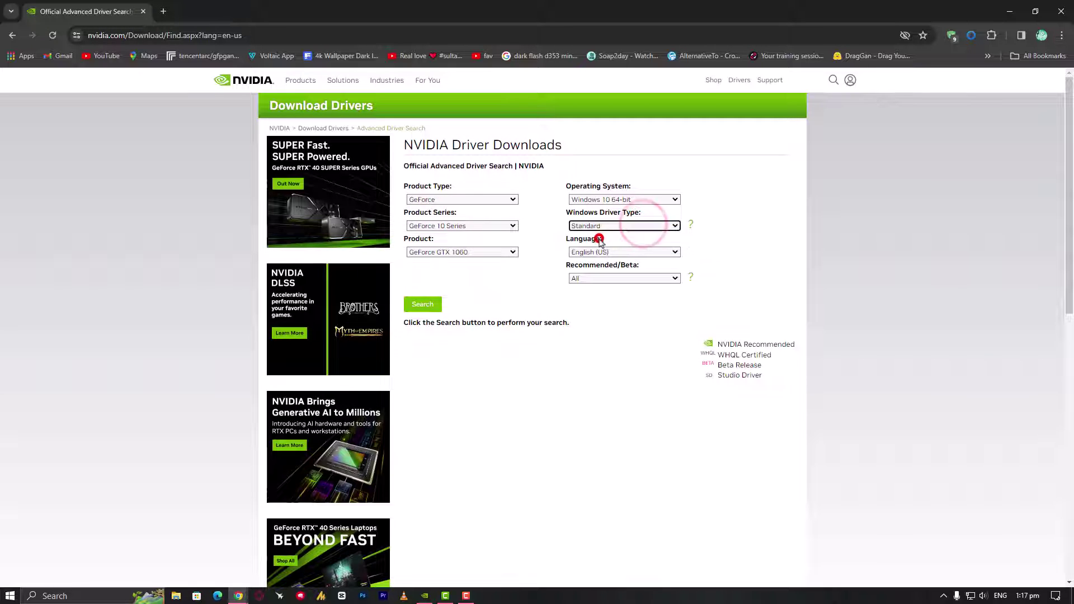
pyautogui.click(416, 306)
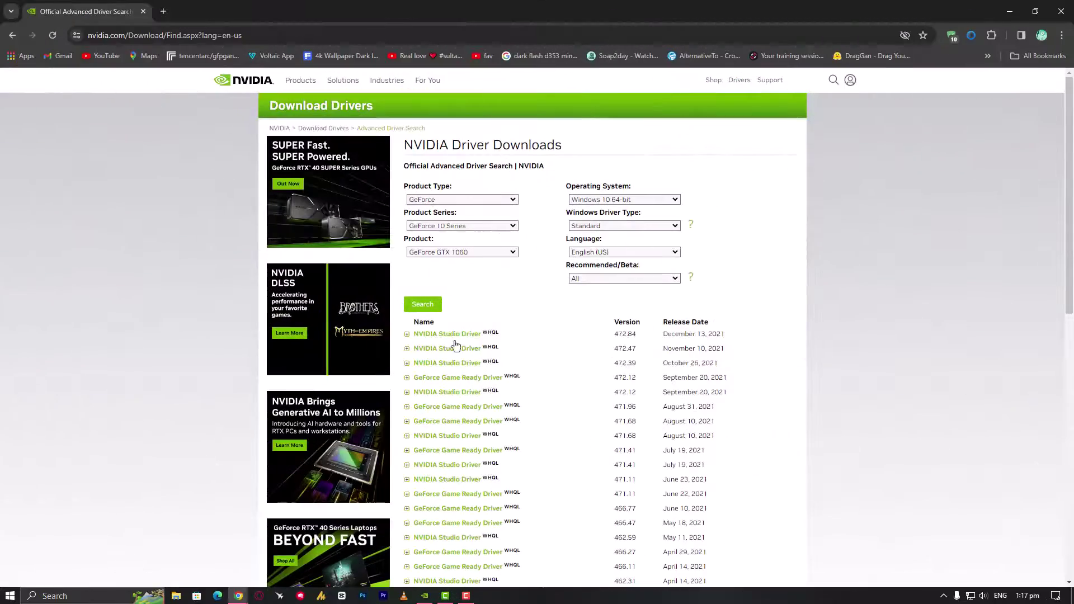
pyautogui.scroll(-1, 472, 440)
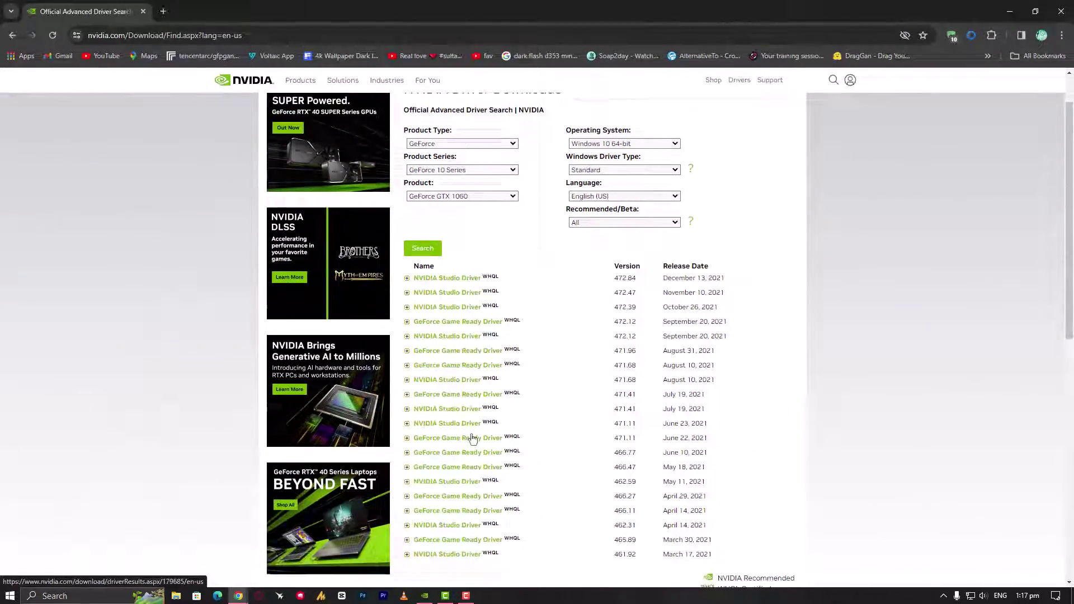
pyautogui.scroll(1, 472, 439)
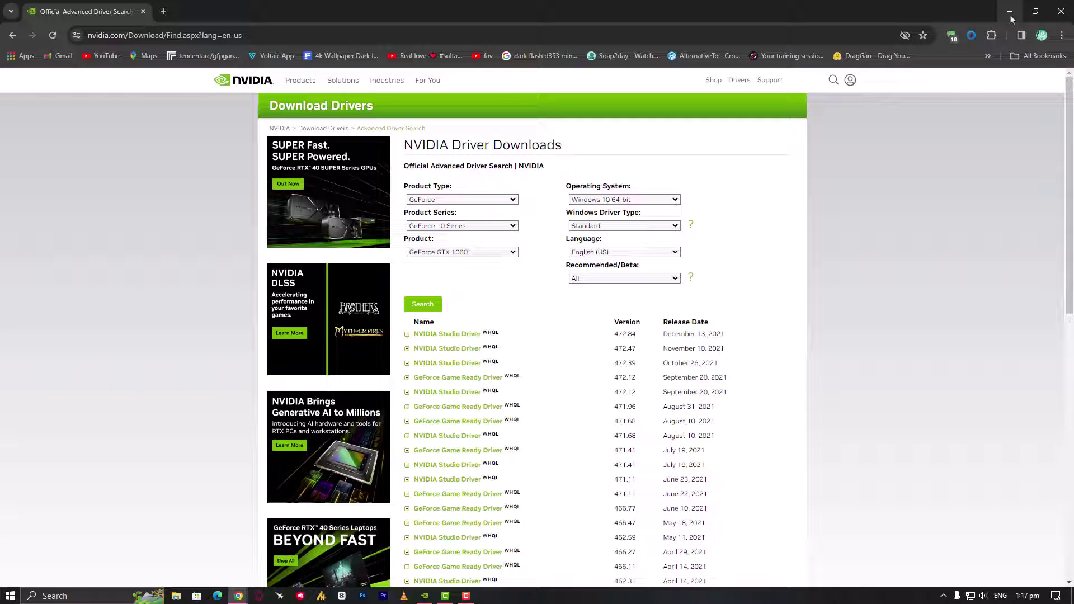
# Launch Device Manager from Start, maximize it, and expand Display adapters.
pyautogui.click(1009, 12)
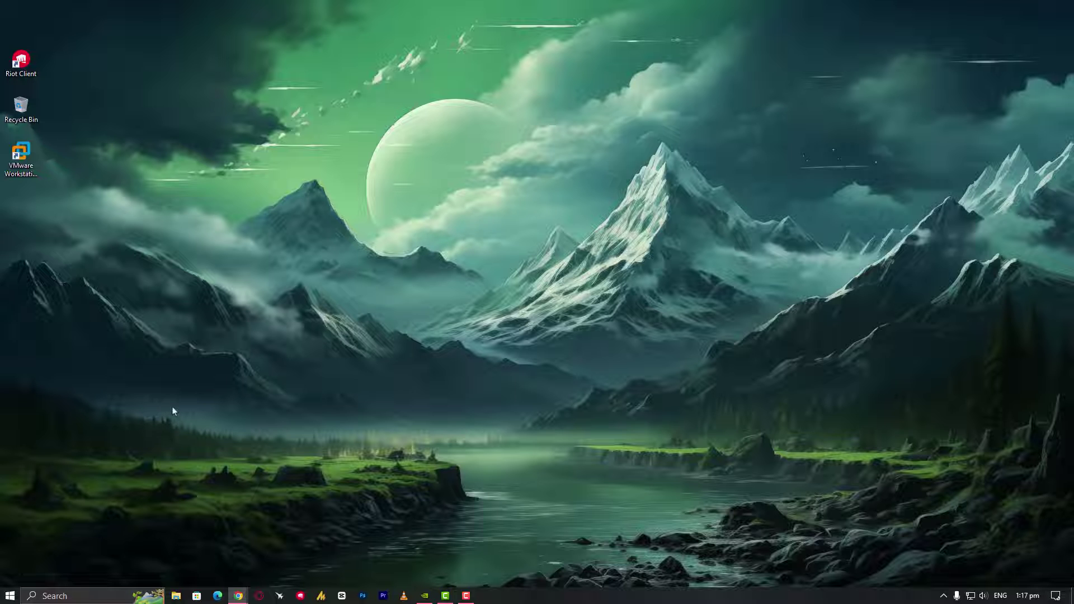
pyautogui.click(11, 595)
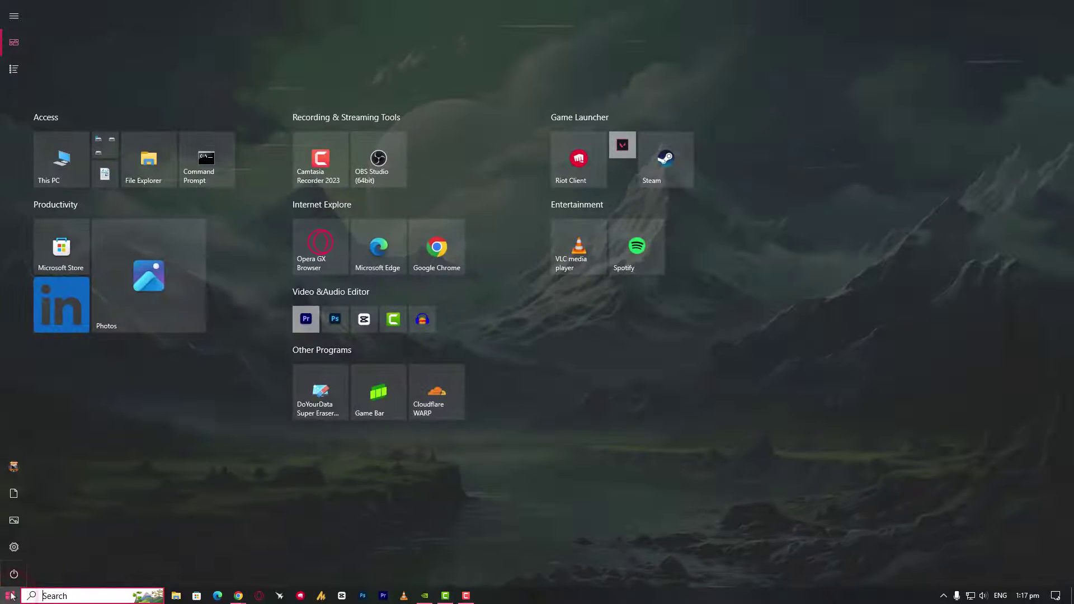
pyautogui.write('devic')
pyautogui.press('Return')
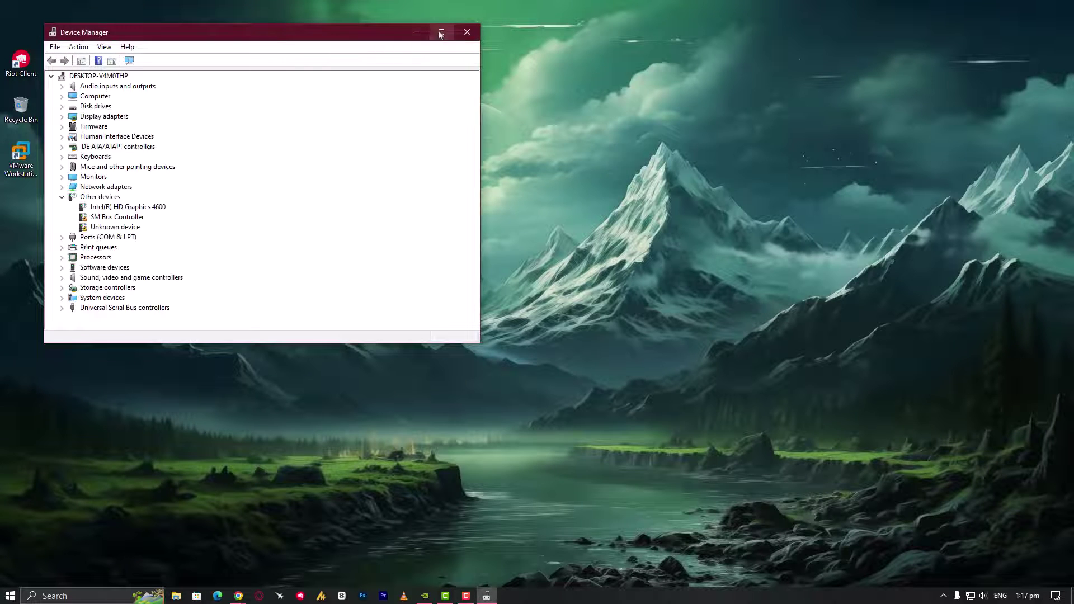
pyautogui.click(441, 32)
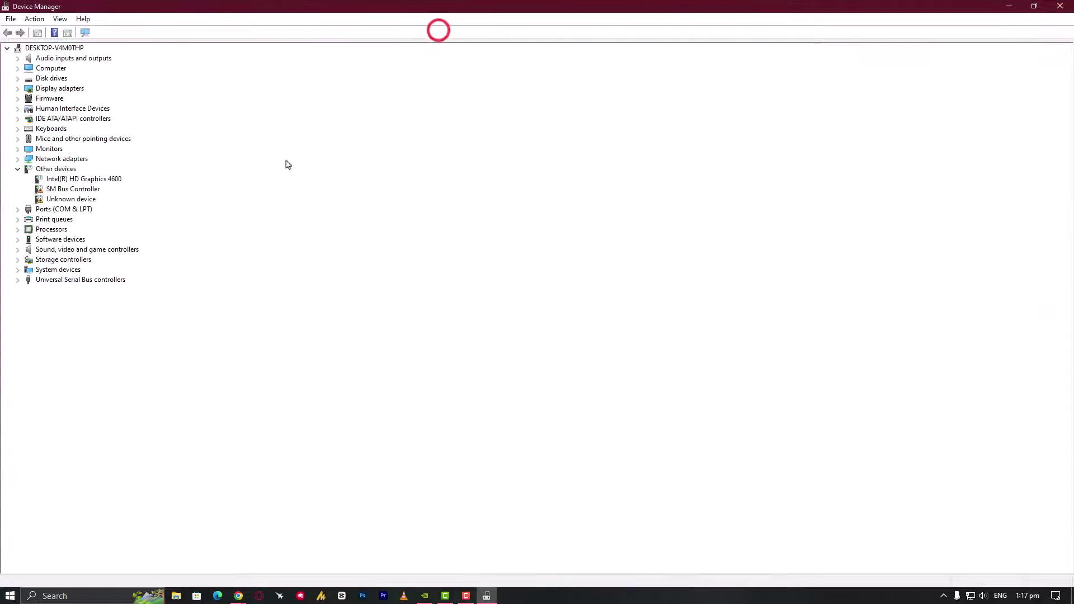
pyautogui.click(18, 89)
# Check the GTX 1060 6GB driver: version 31.0.15.5161, with rollback unavailable.
pyautogui.rightClick(108, 100)
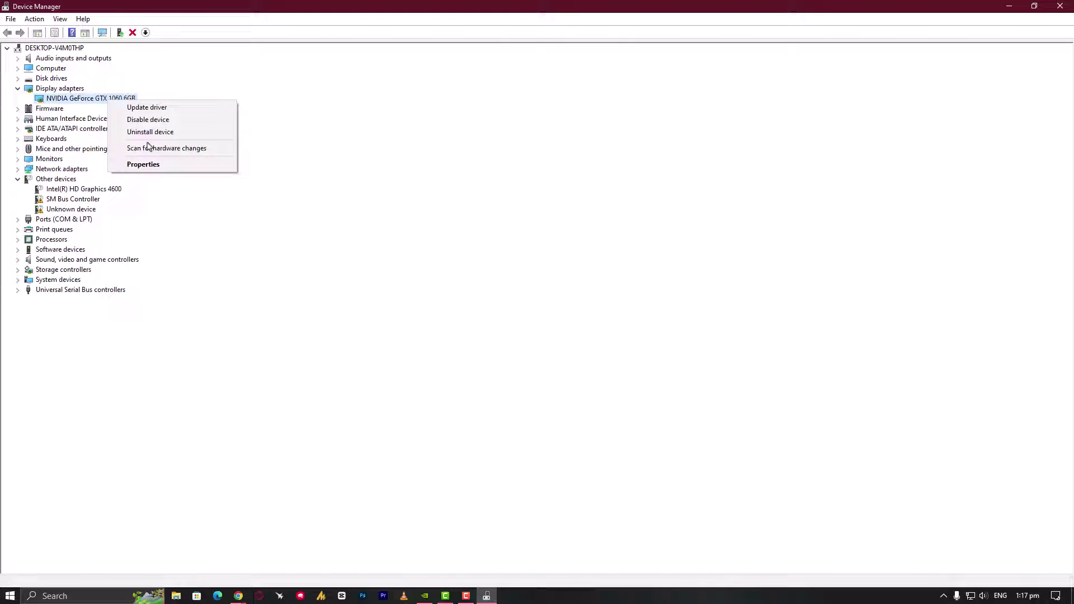
pyautogui.click(167, 165)
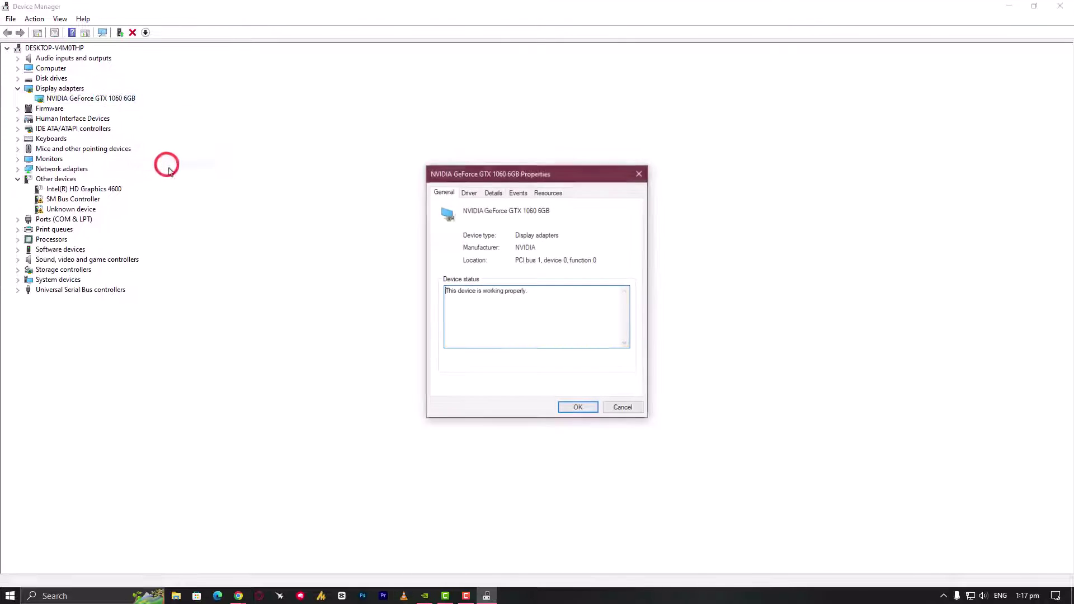
pyautogui.click(468, 192)
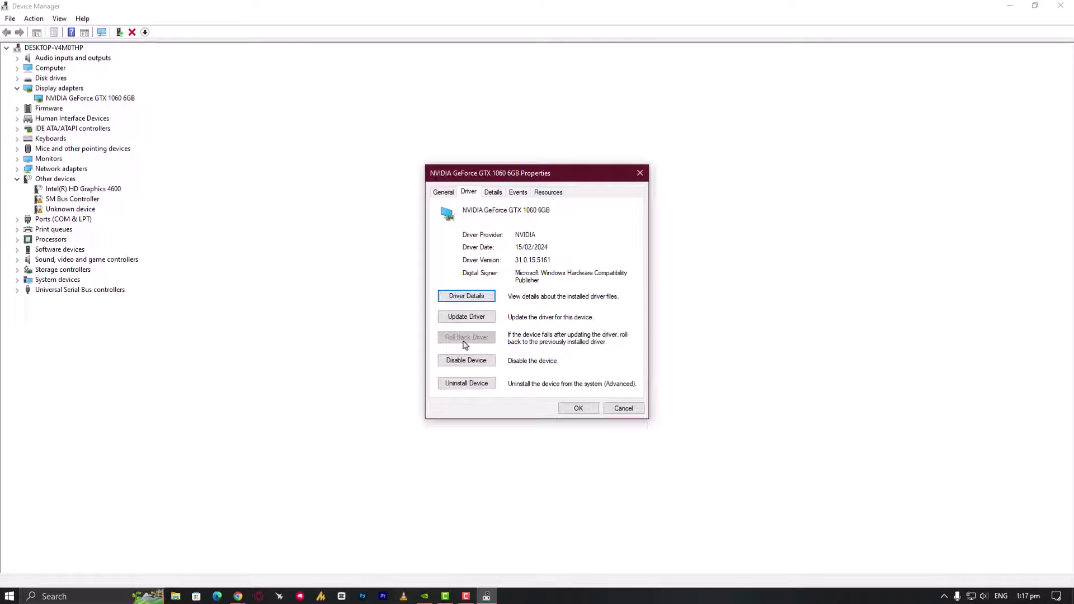
pyautogui.click(463, 343)
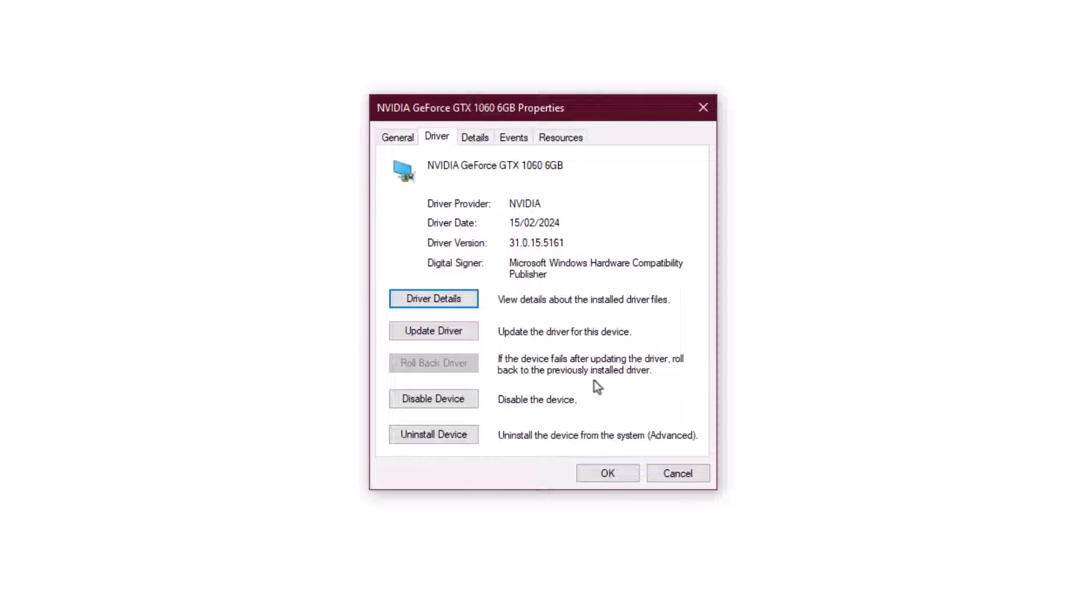
pyautogui.click(637, 376)
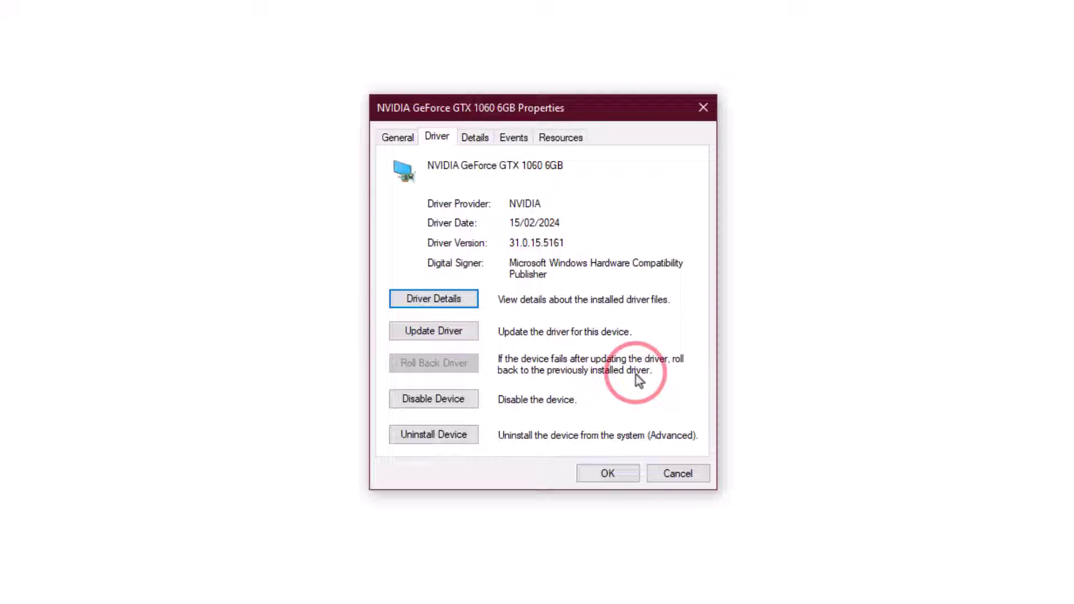
pyautogui.click(673, 474)
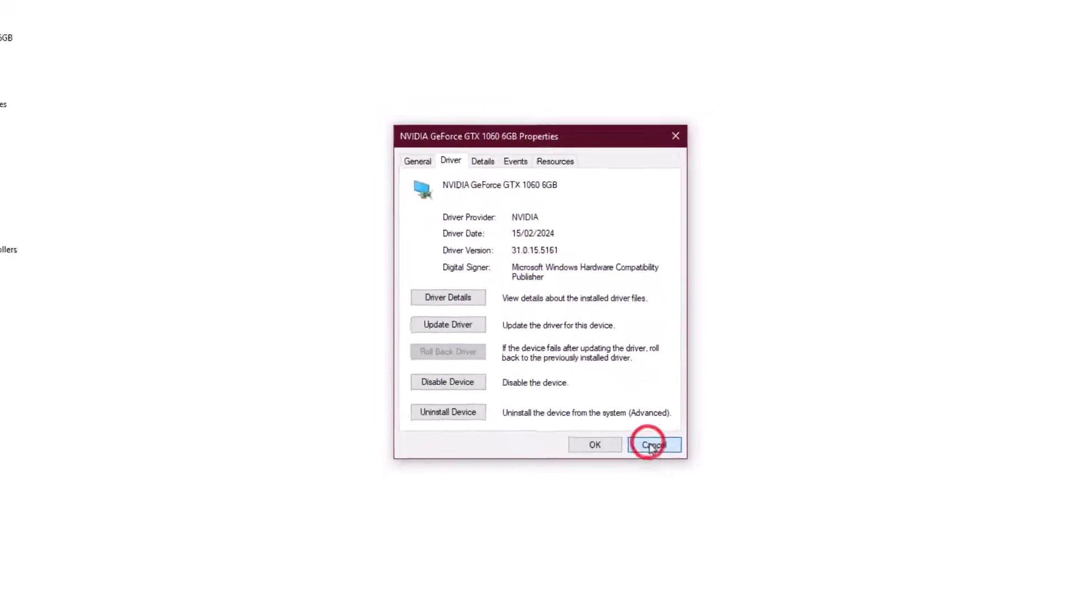
# Start a manual driver update for the GTX 1060 6GB from its properties.
pyautogui.rightClick(124, 98)
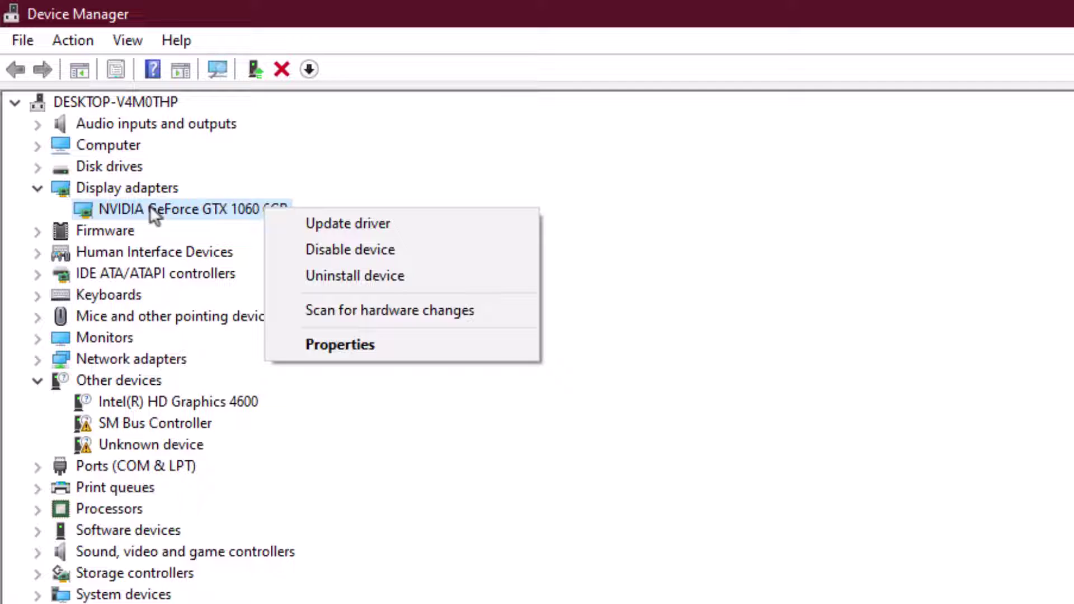
pyautogui.click(345, 344)
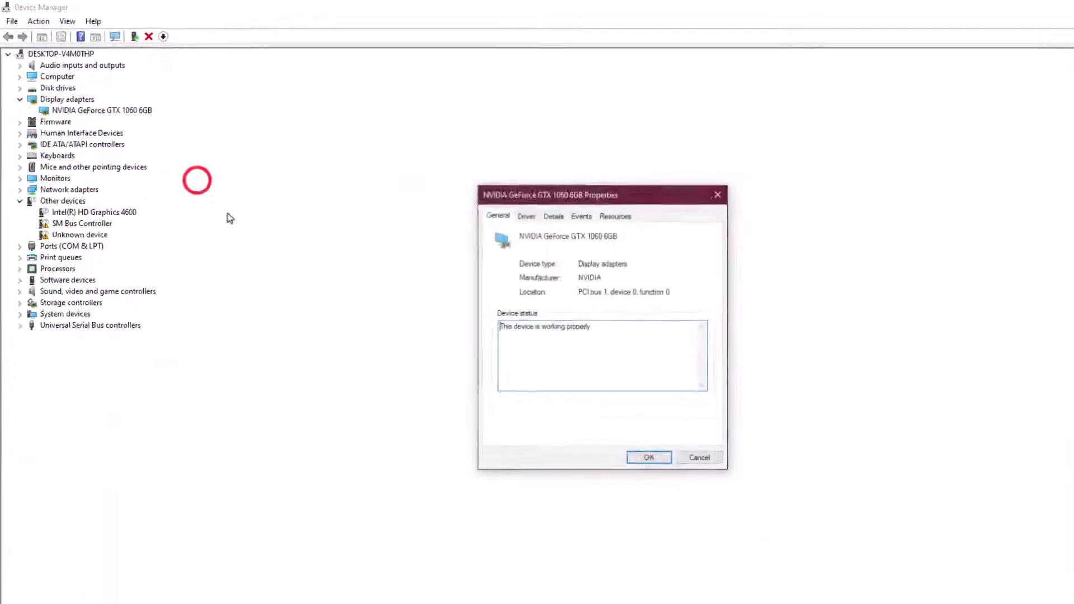
pyautogui.click(462, 191)
pyautogui.click(469, 324)
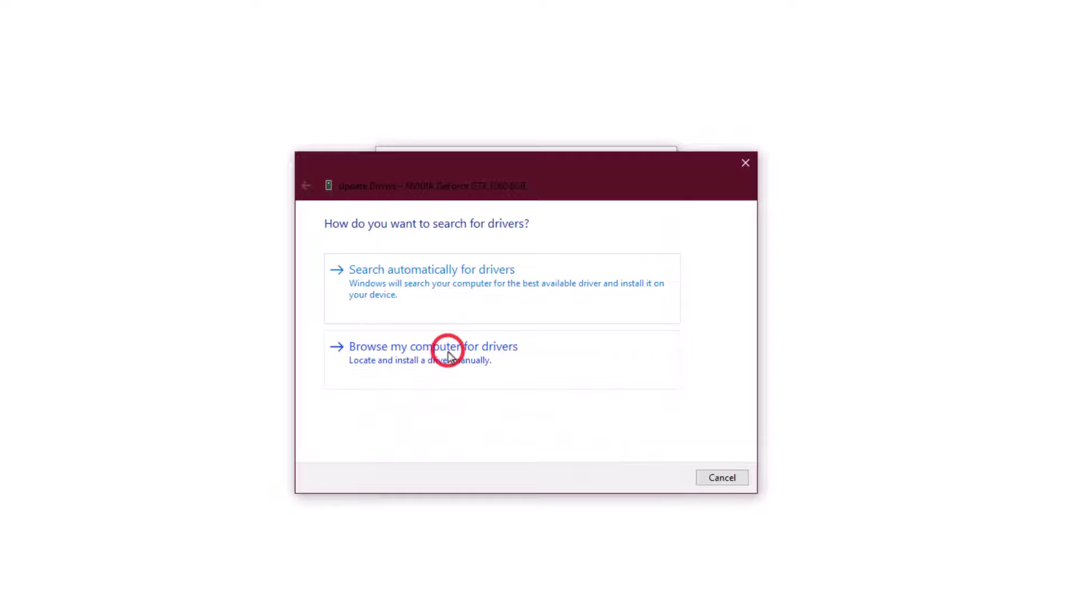
pyautogui.click(537, 362)
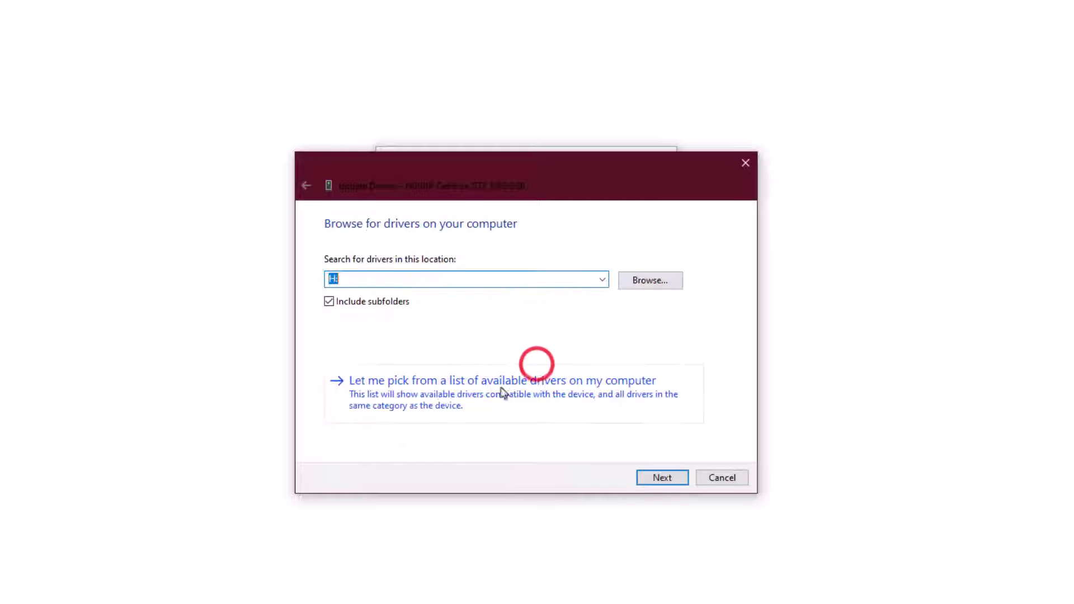
# Review the compatible drivers, select NVIDIA GeForce GTX 1060 6GB, then cancel without installing.
pyautogui.click(592, 400)
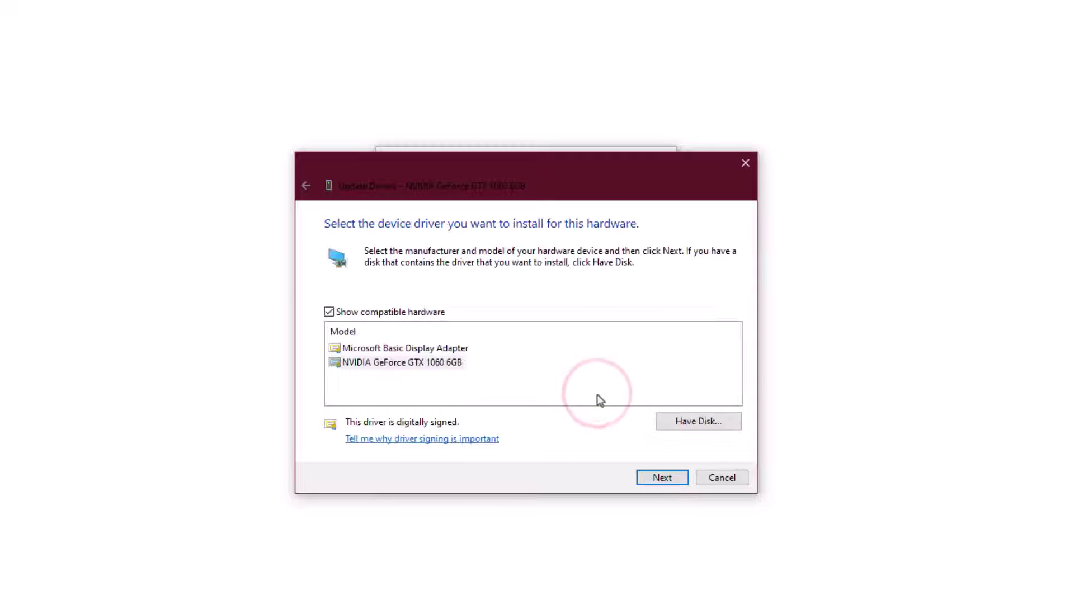
pyautogui.click(420, 362)
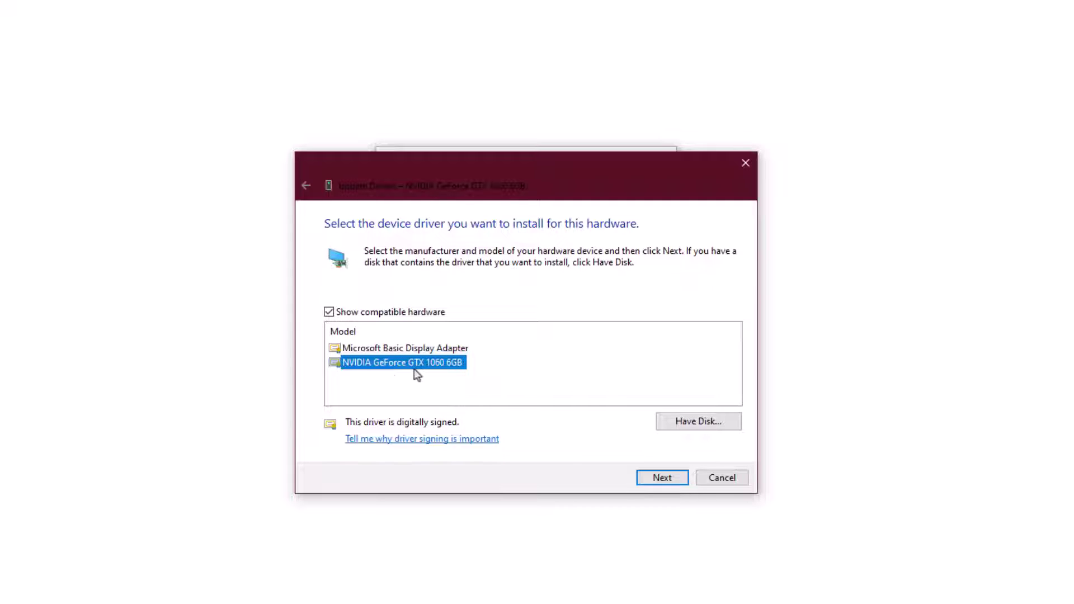
pyautogui.click(485, 366)
pyautogui.click(451, 366)
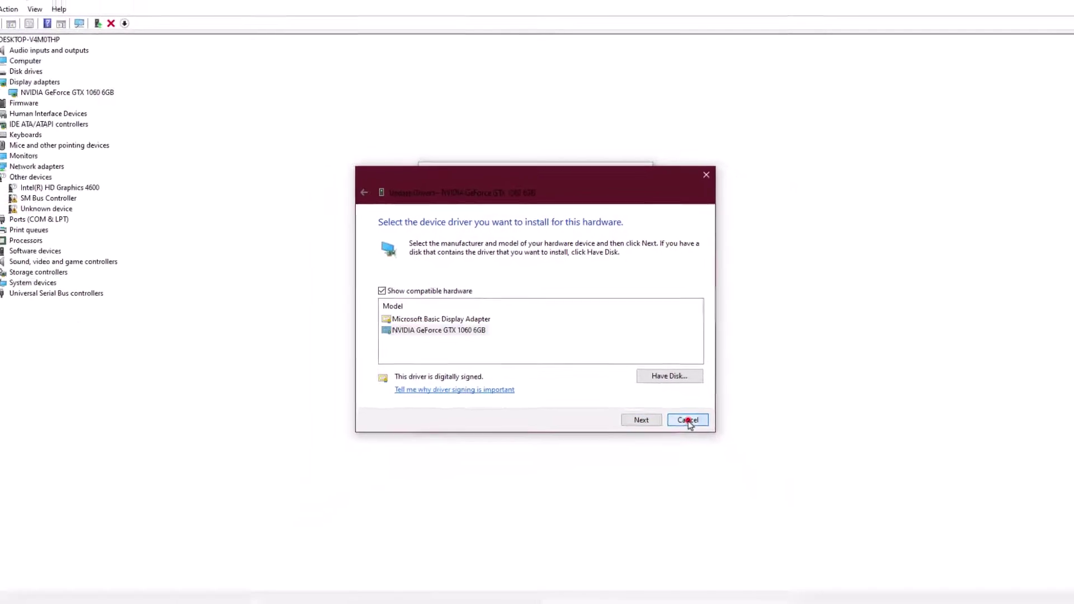
pyautogui.click(723, 482)
pyautogui.click(623, 408)
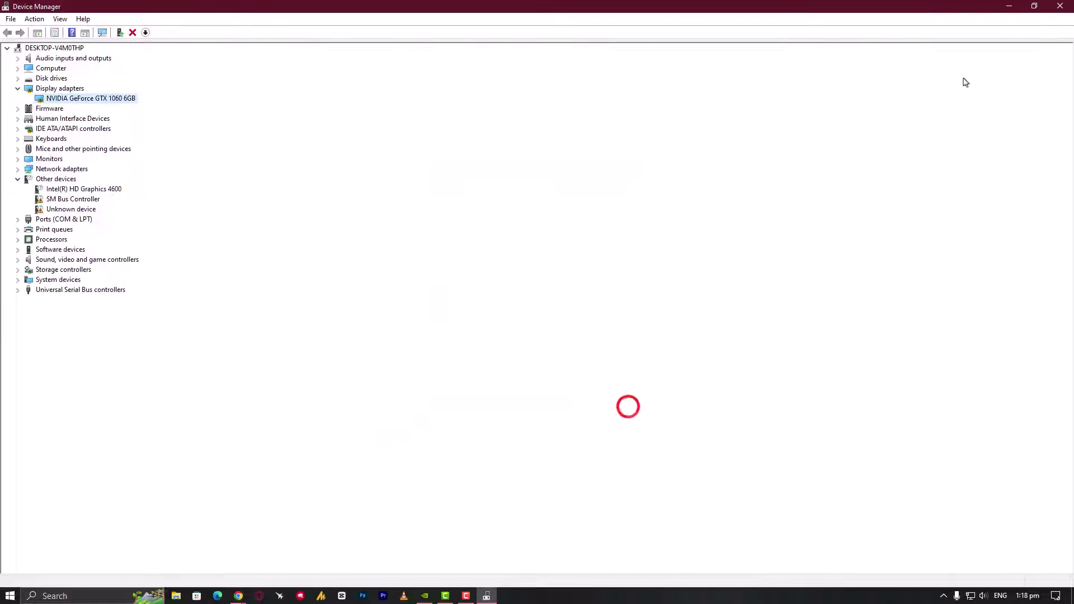
# Close Device Manager, search 'ddu drivers', and open the Guru3D DDU 18.0.7.3 download page.
pyautogui.click(1059, 7)
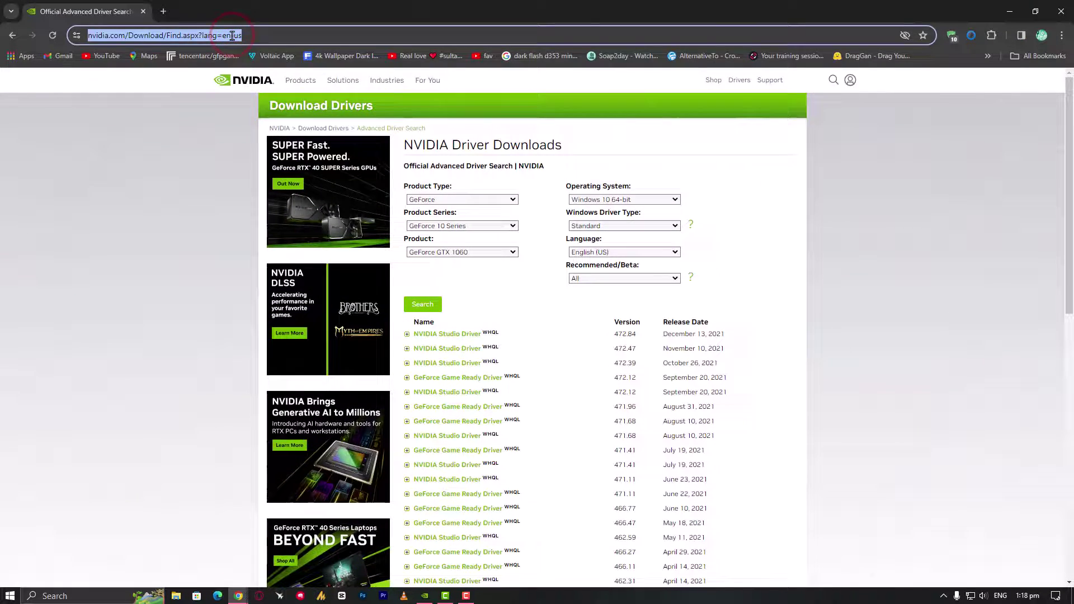
pyautogui.write('ddu drivers')
pyautogui.press('Return')
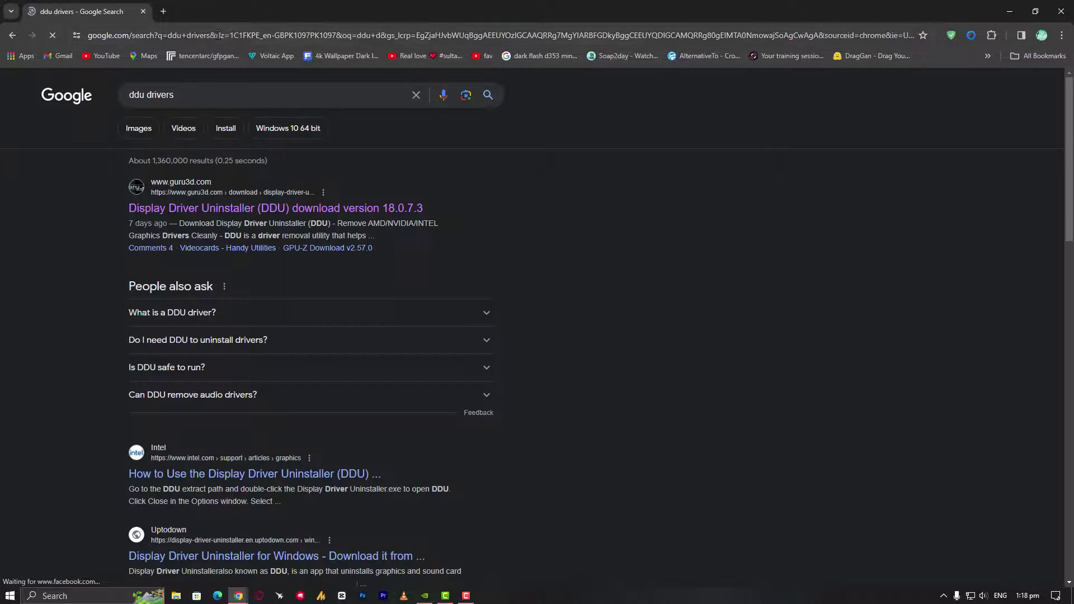
pyautogui.click(178, 209)
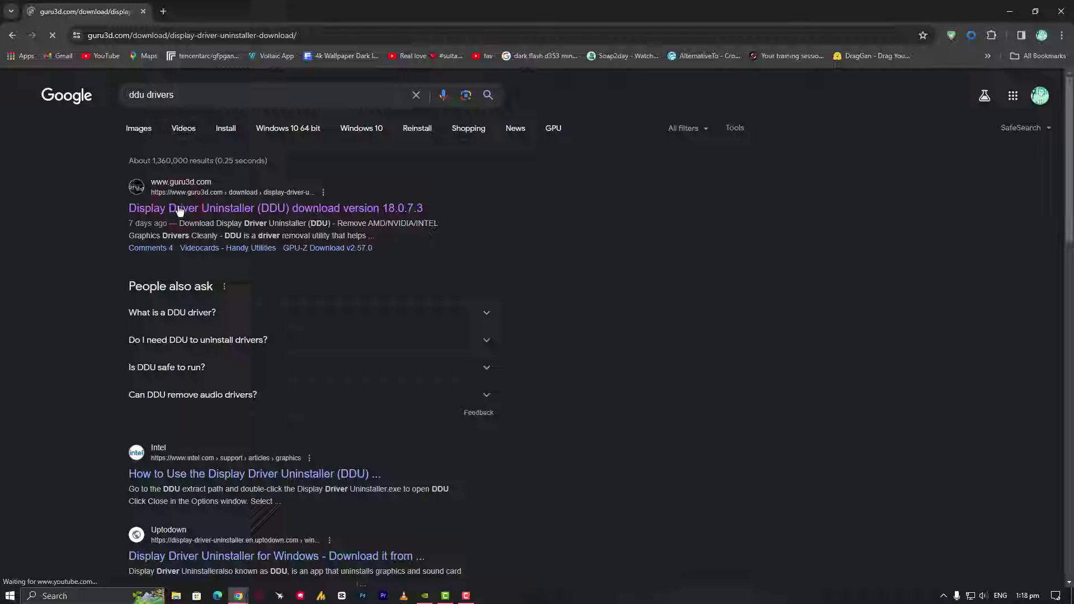
pyautogui.scroll(-2, 403, 338)
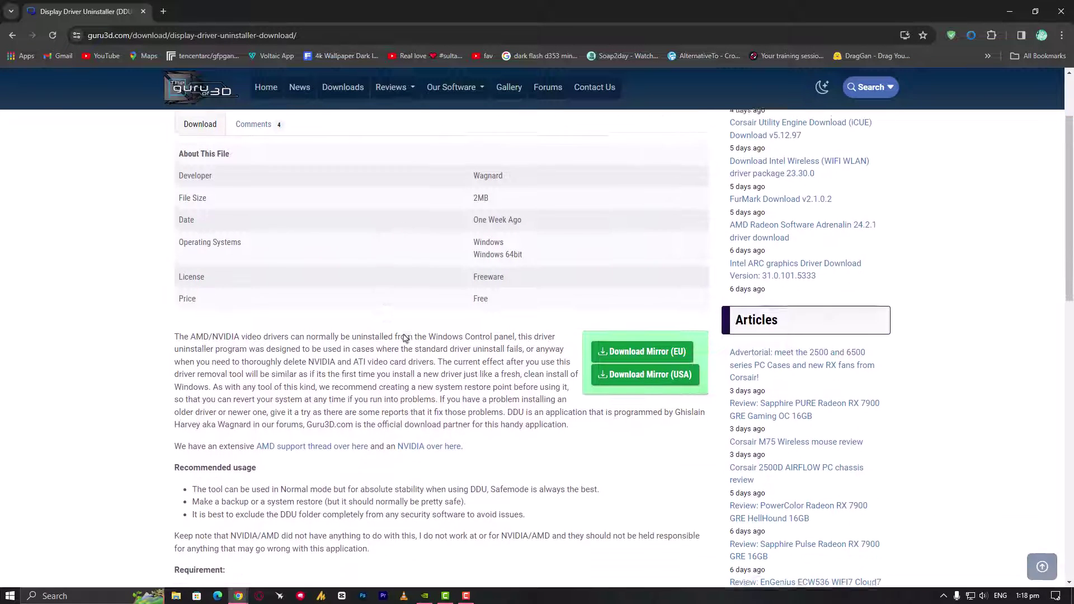
pyautogui.scroll(2, 403, 338)
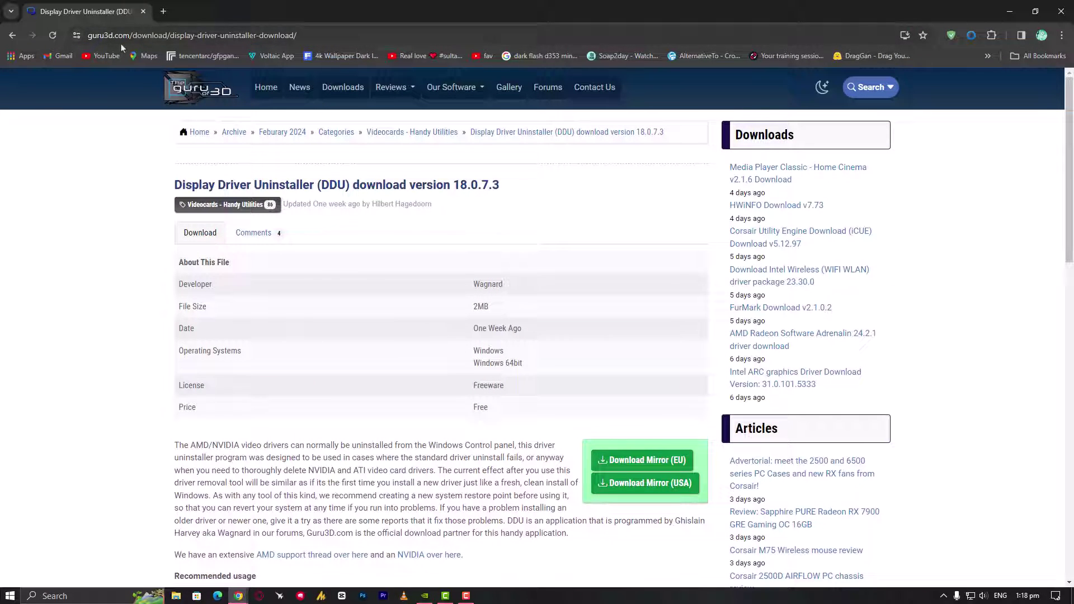
pyautogui.scroll(-2, 454, 356)
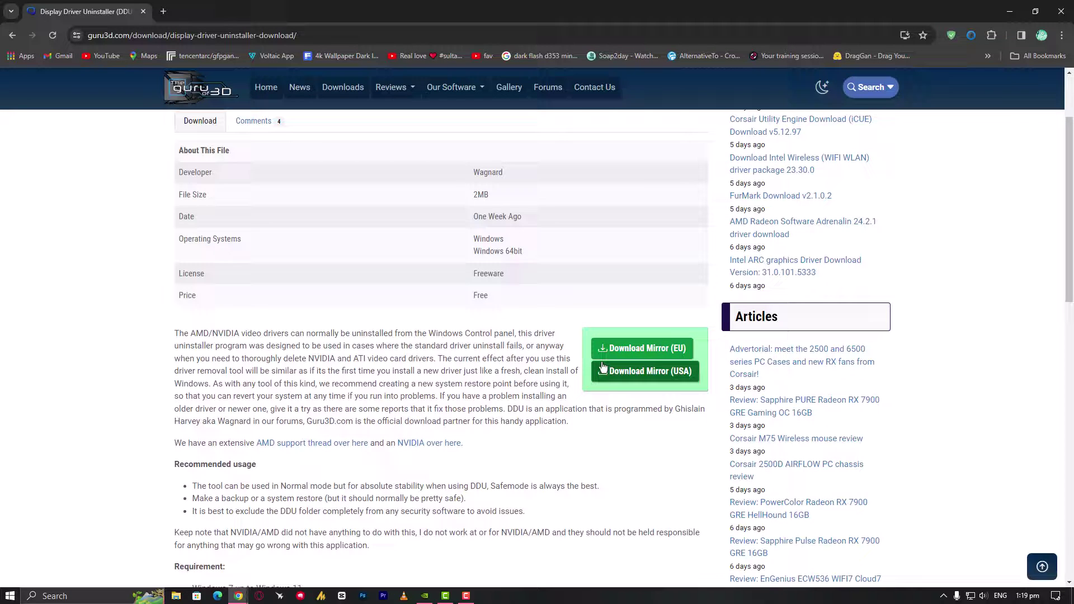
pyautogui.scroll(-3, 588, 369)
pyautogui.scroll(-2, 533, 340)
pyautogui.scroll(-4, 422, 359)
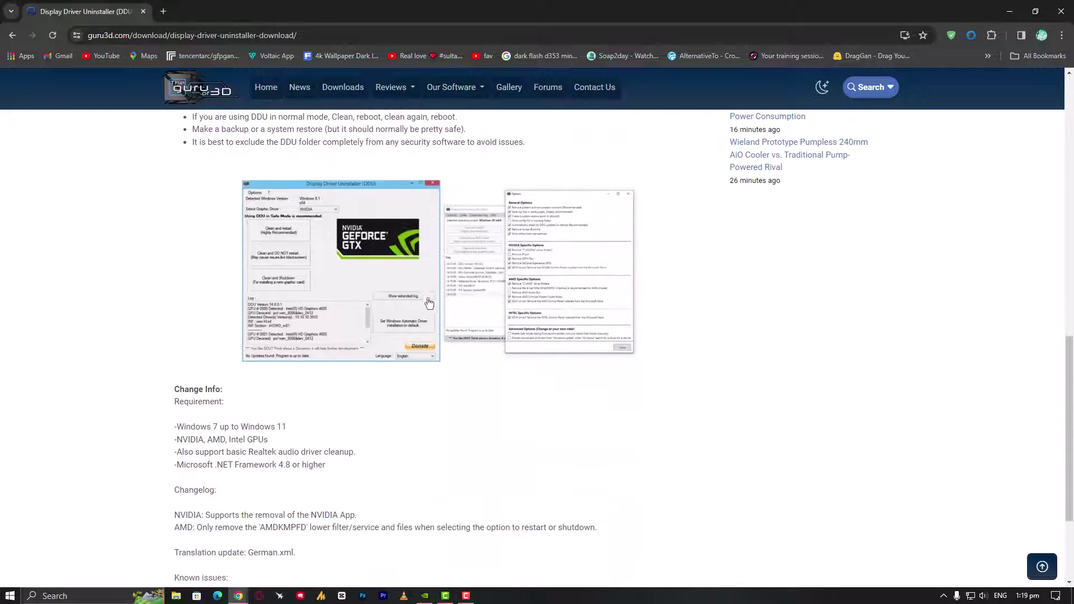
# View the Guru3D DDU screenshot full-size, then close Chrome to the desktop.
pyautogui.click(426, 299)
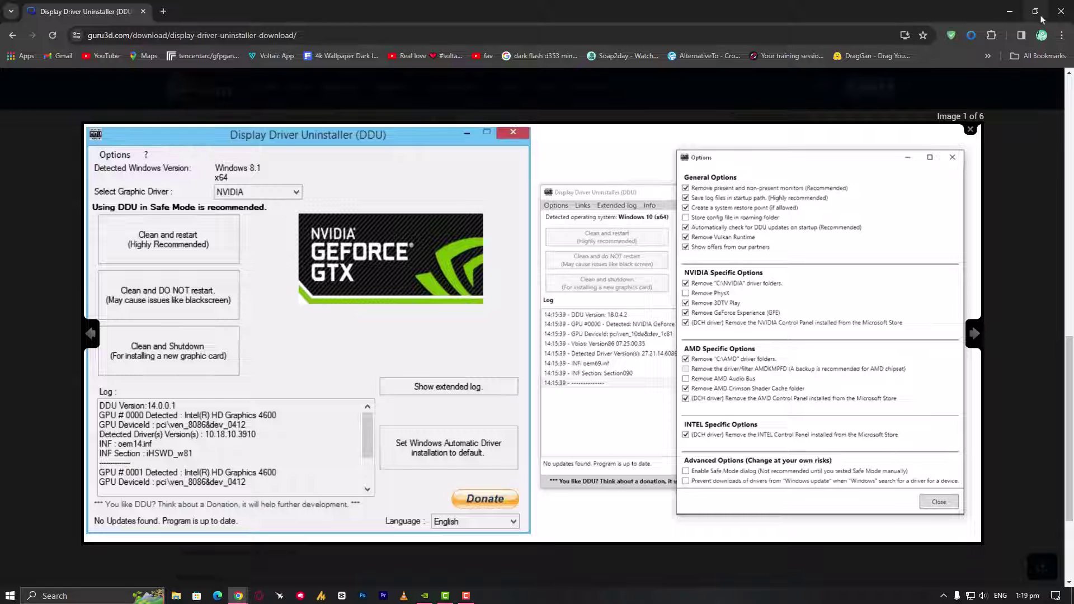
pyautogui.click(1059, 12)
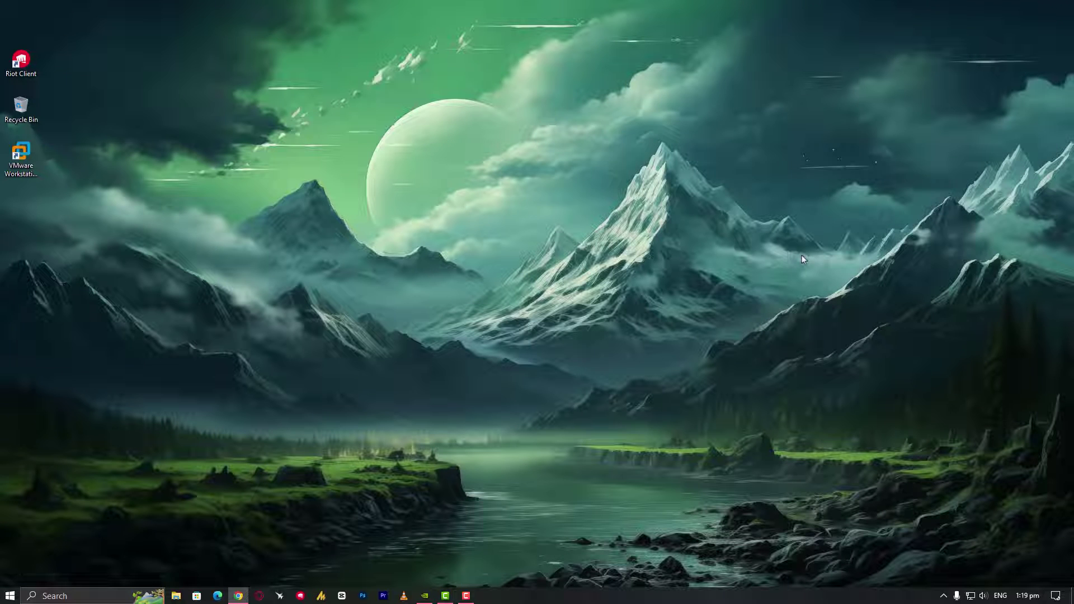